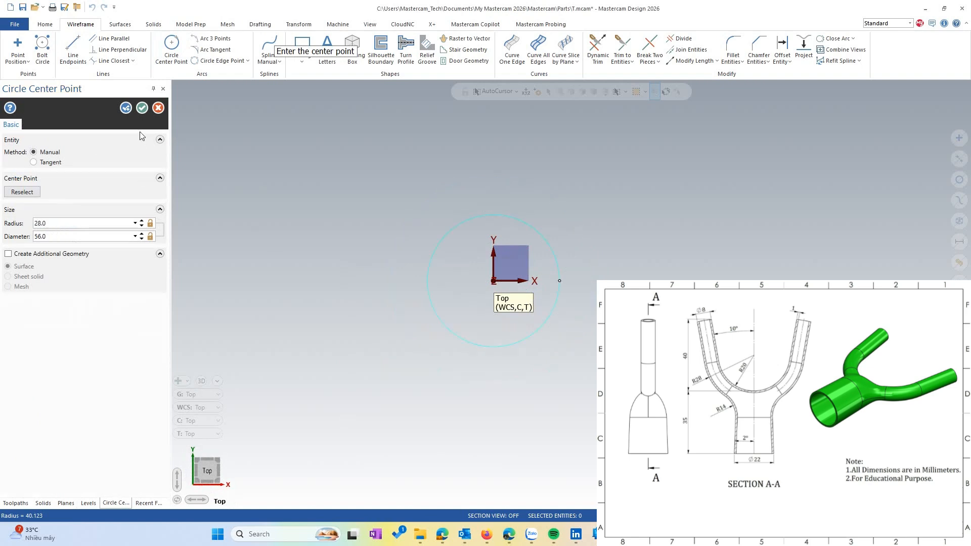
- Keep the 28 mm radius circle and add a concentric circle of radius 20 mm at the origin
click(126, 108)
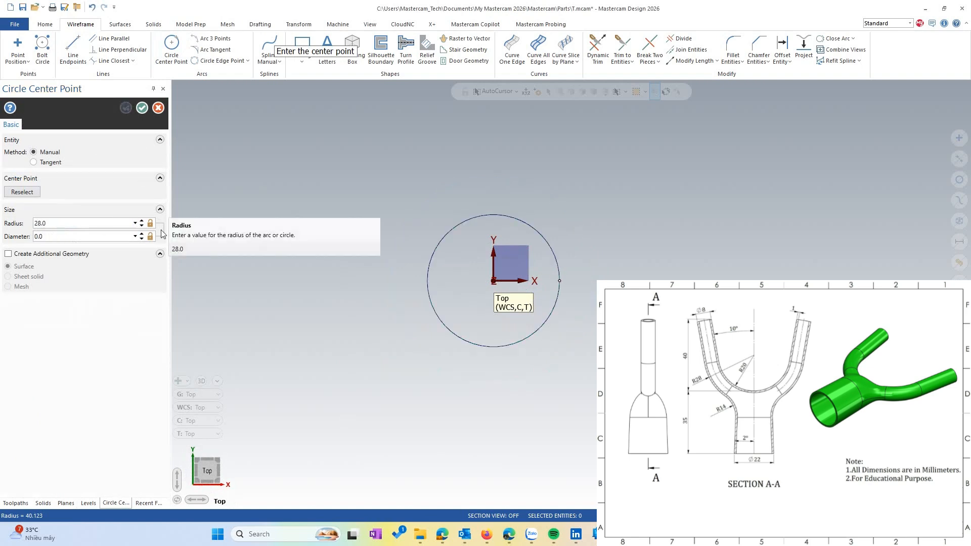
click(494, 280)
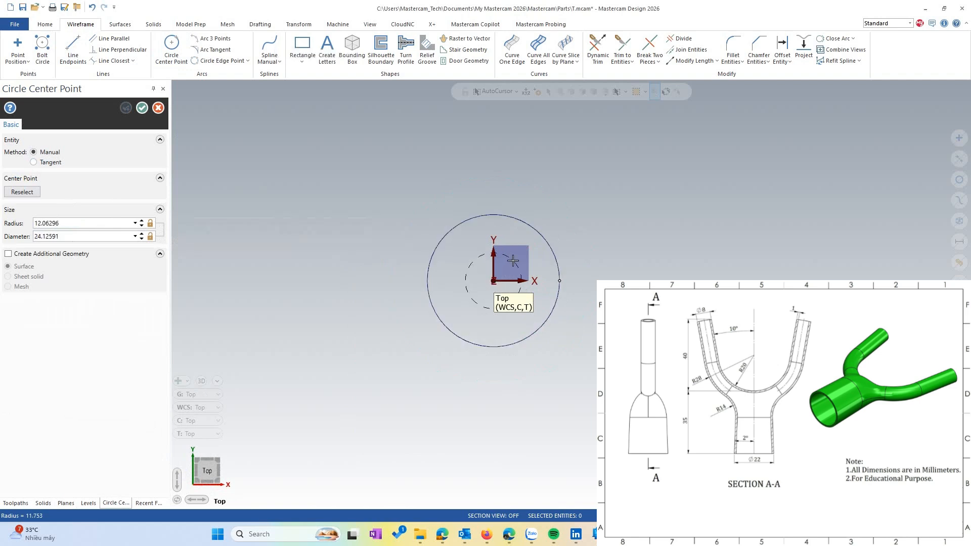
click(515, 258)
click(91, 224)
text(20)
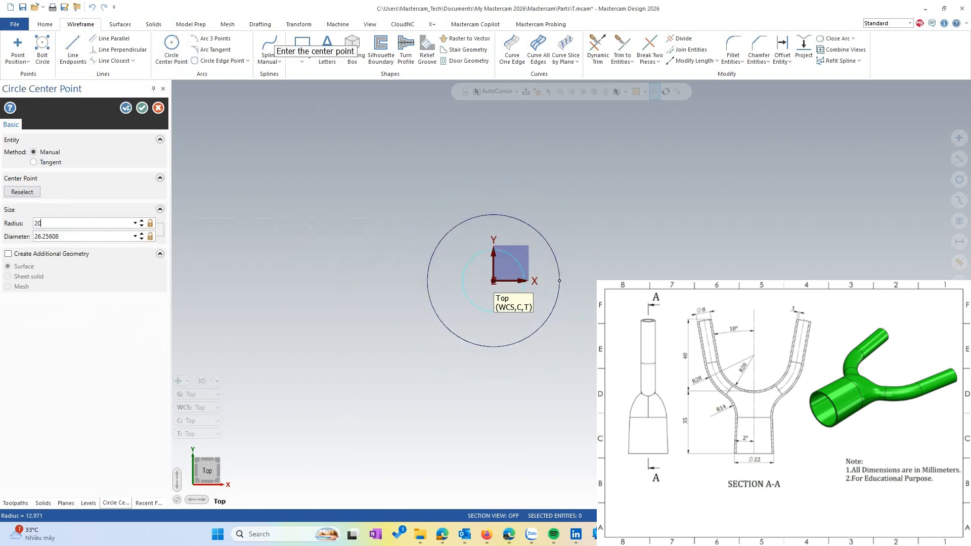
key(Return)
click(142, 107)
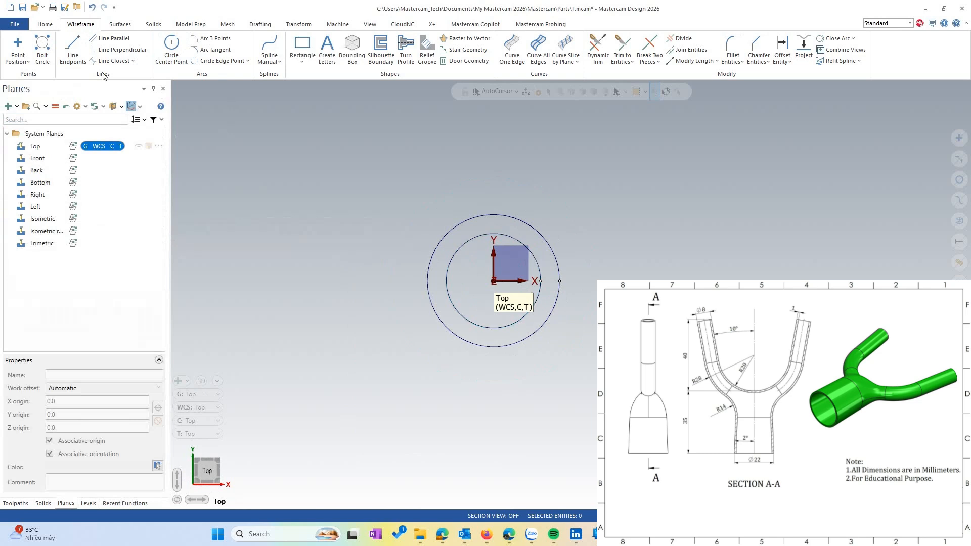
- Draw a line about 65 mm long tangent to the outer circle's left side, rising at an angle of 100 degrees
click(73, 48)
click(443, 327)
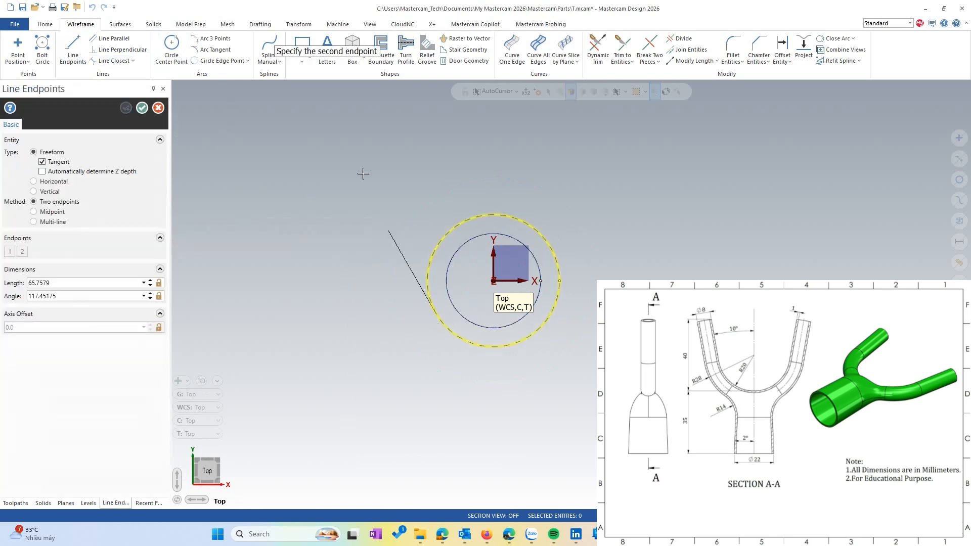
click(388, 151)
click(83, 278)
click(77, 296)
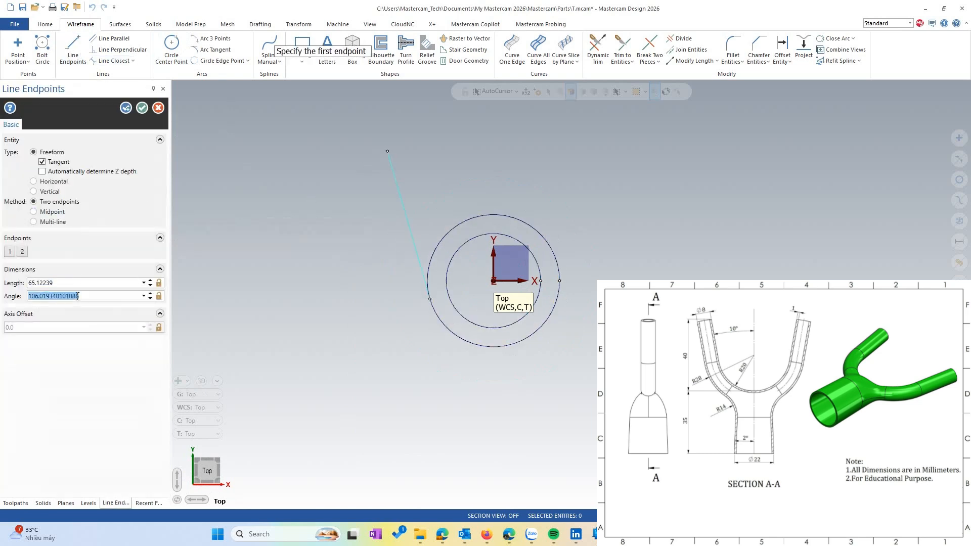
text(100)
- Draw a second line about 67 mm long tangent to the inner circle's left side, with its angle set to 100 degrees
click(455, 309)
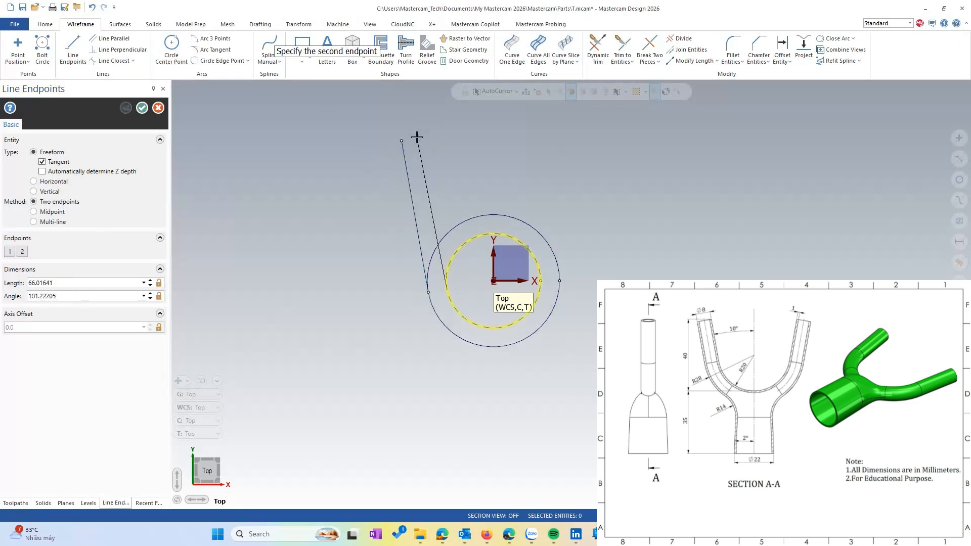
click(422, 132)
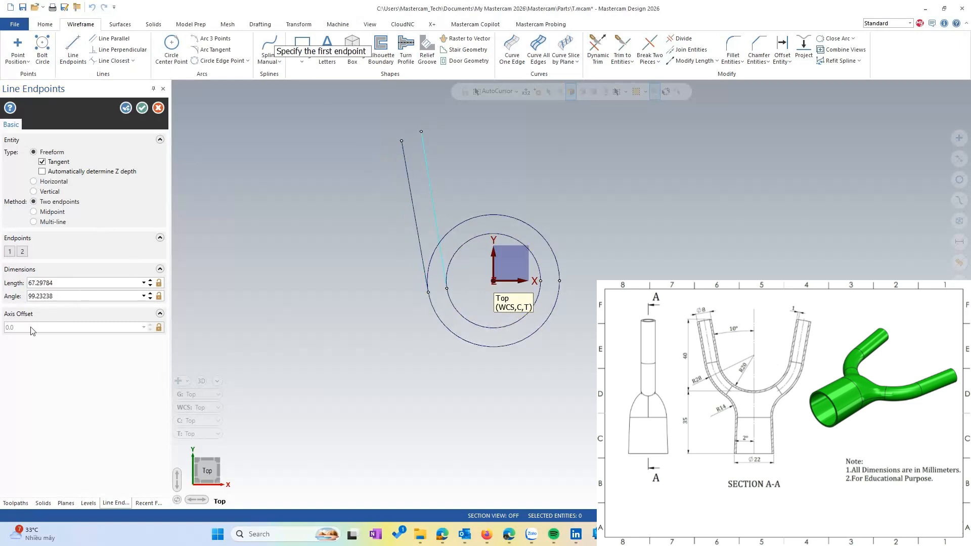
double_click(74, 295)
text(100.0)
key(Return)
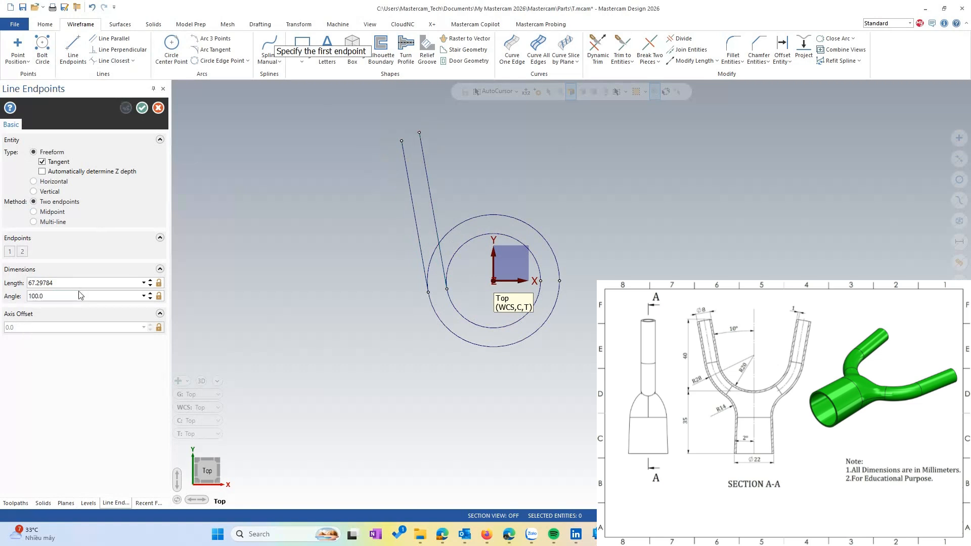
click(142, 110)
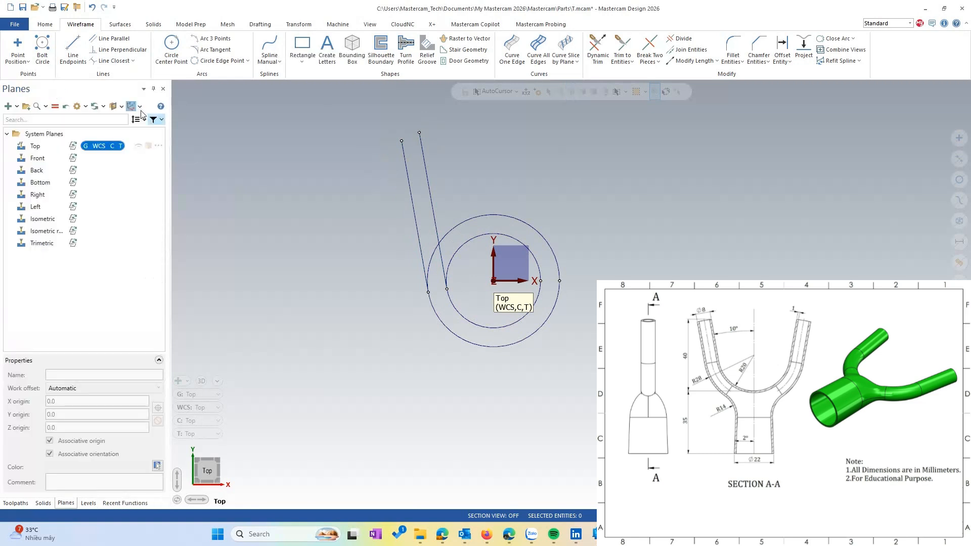
- Draw an 11 mm horizontal line leftward from a point 35 mm below the inner circle's bottom quadrant
click(73, 50)
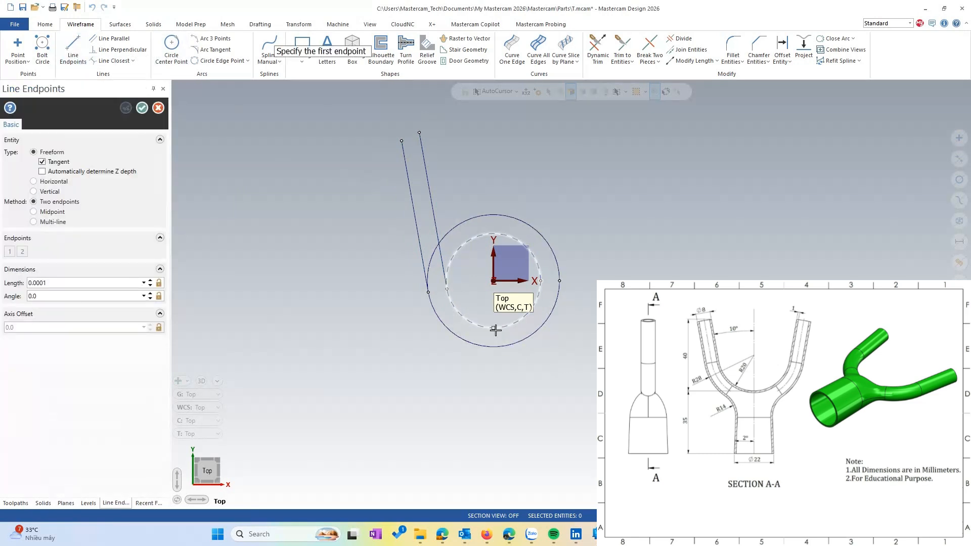
click(494, 329)
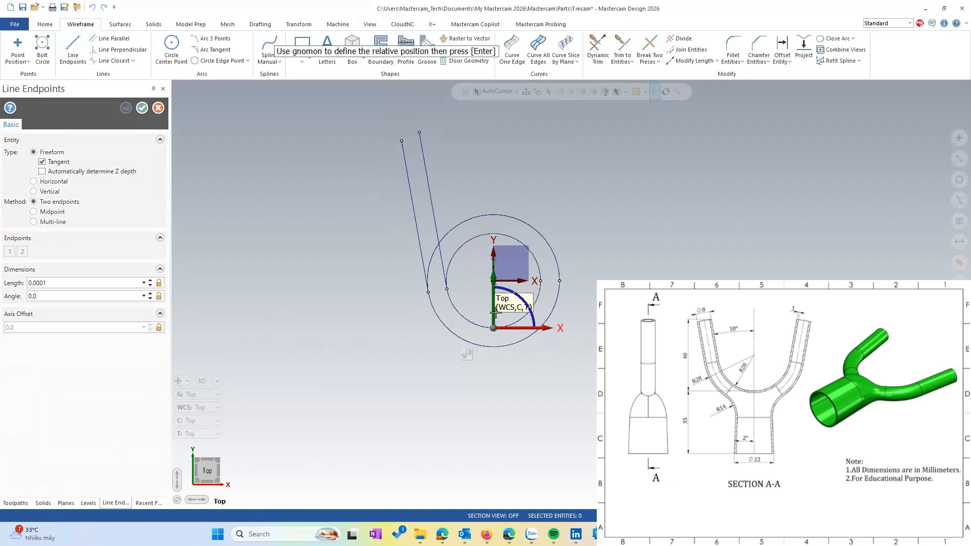
drag(495, 314, 482, 456)
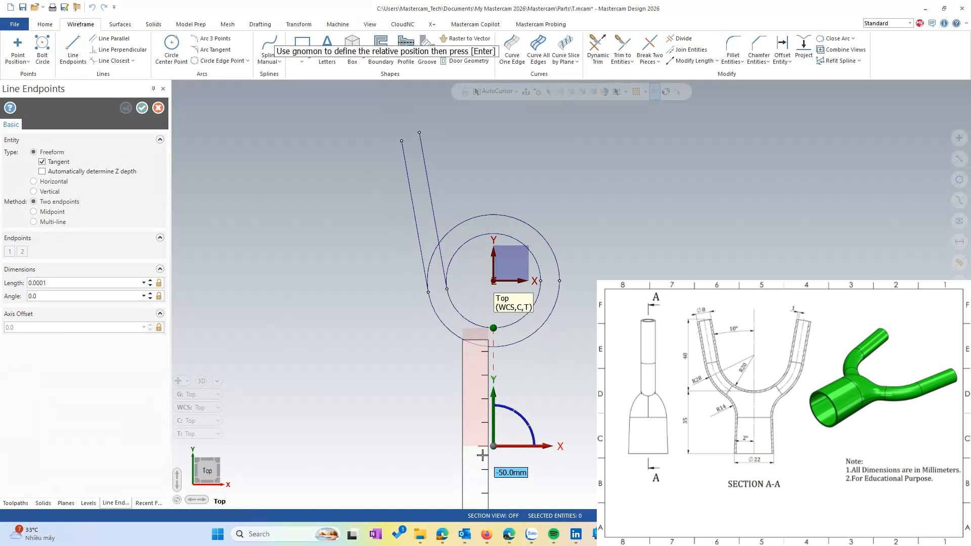
text(-)
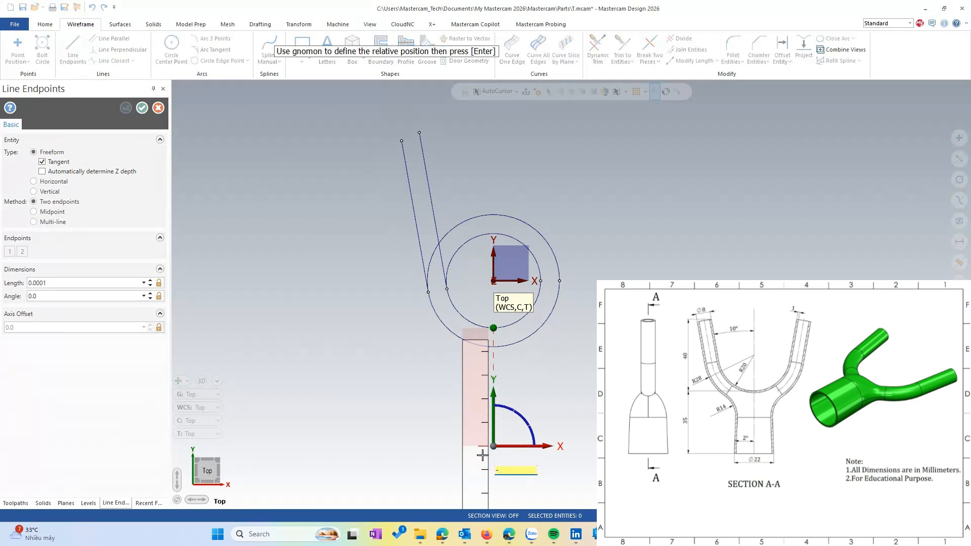
text(35)
key(Return)
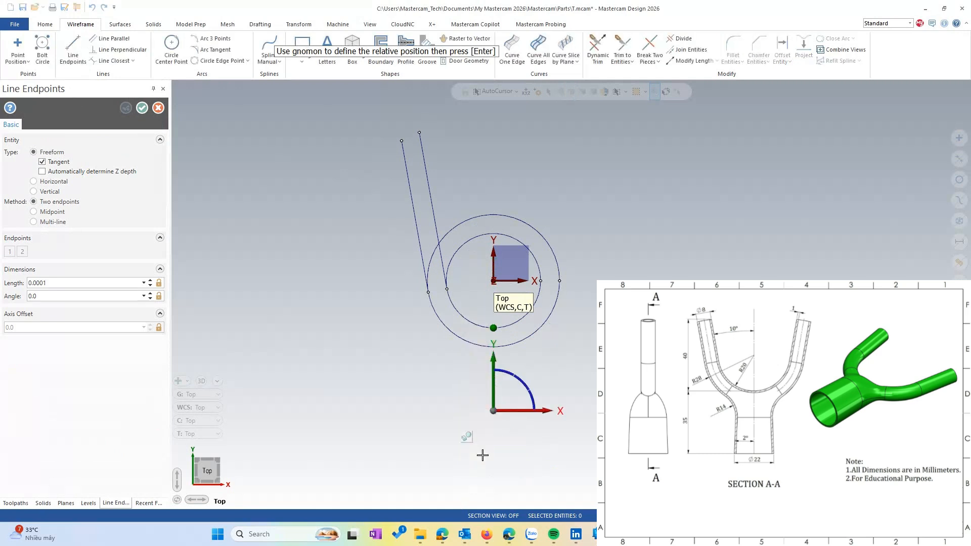
key(Return)
click(408, 405)
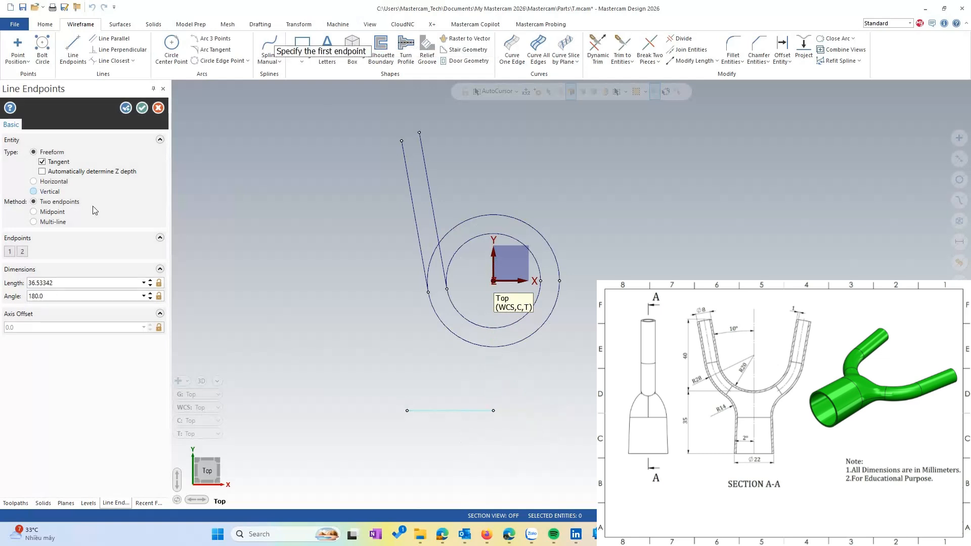
click(65, 281)
text(11)
- Draw a line about 48 mm long upward from the short horizontal line's left end at an angle of 88 degrees
click(467, 411)
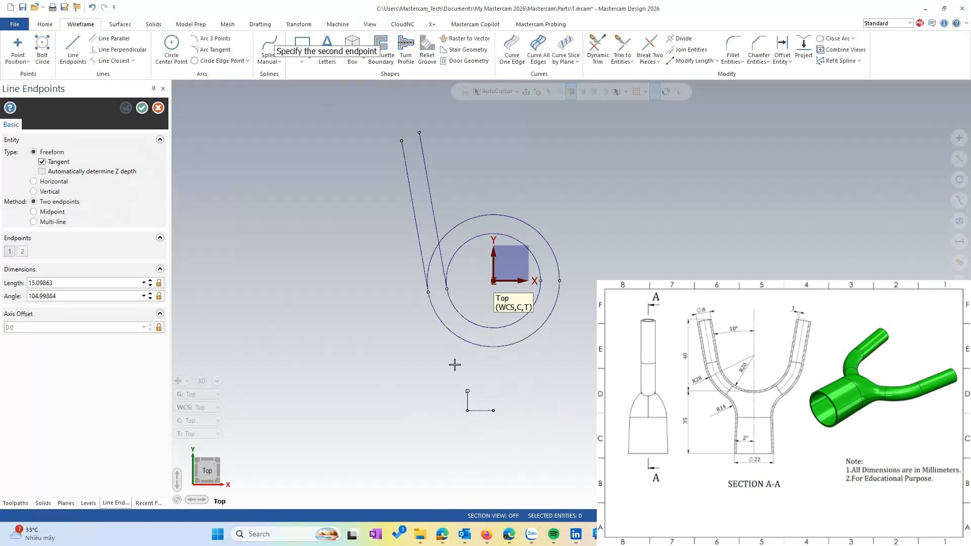
click(462, 296)
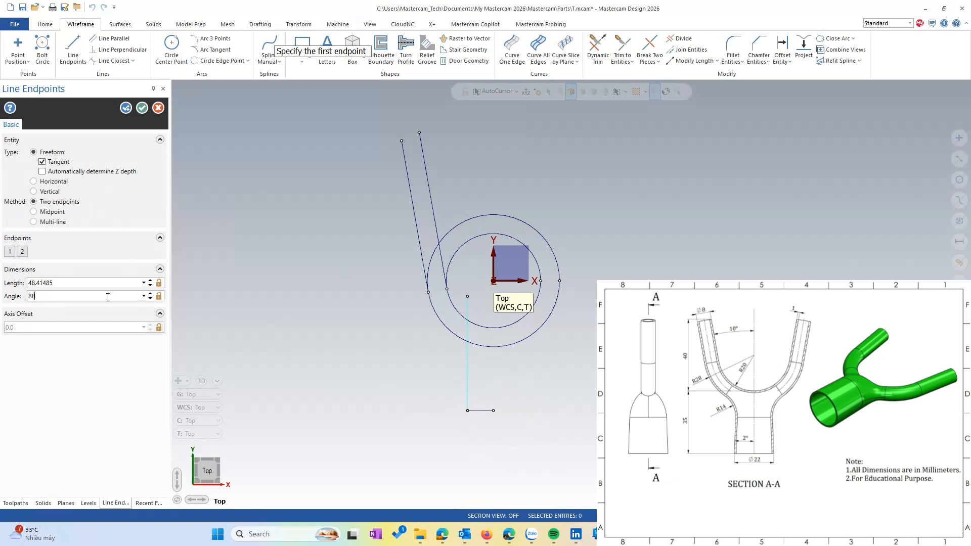
scroll(595, 336, up, 2)
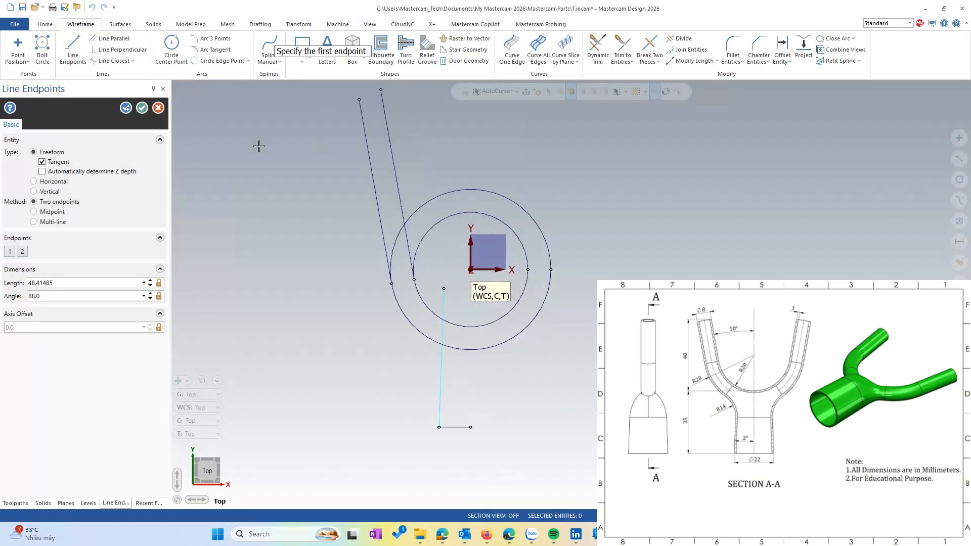
click(144, 110)
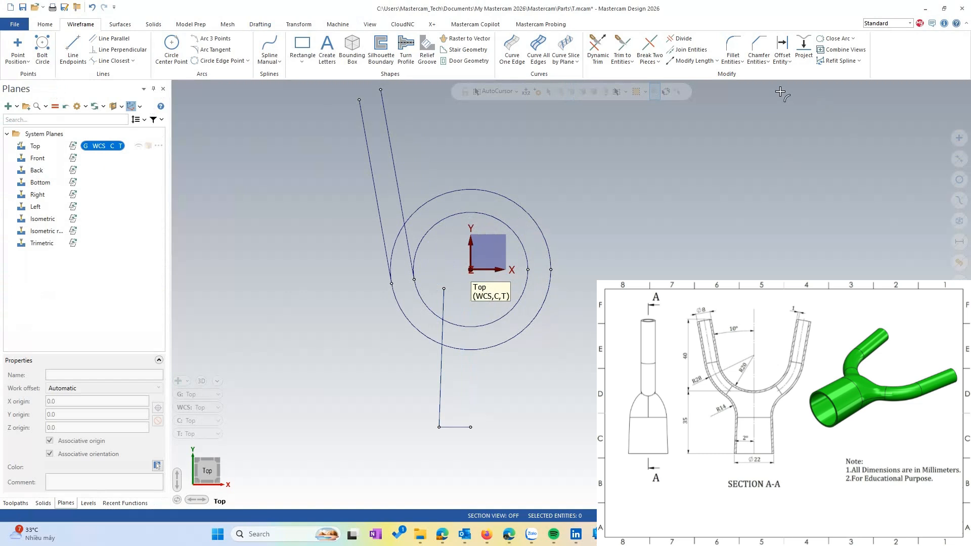
- Fillet the 88-degree line and the outer circle's lower-left side with a 14 mm radius, trimming both entities
click(733, 46)
scroll(430, 396, up, 2)
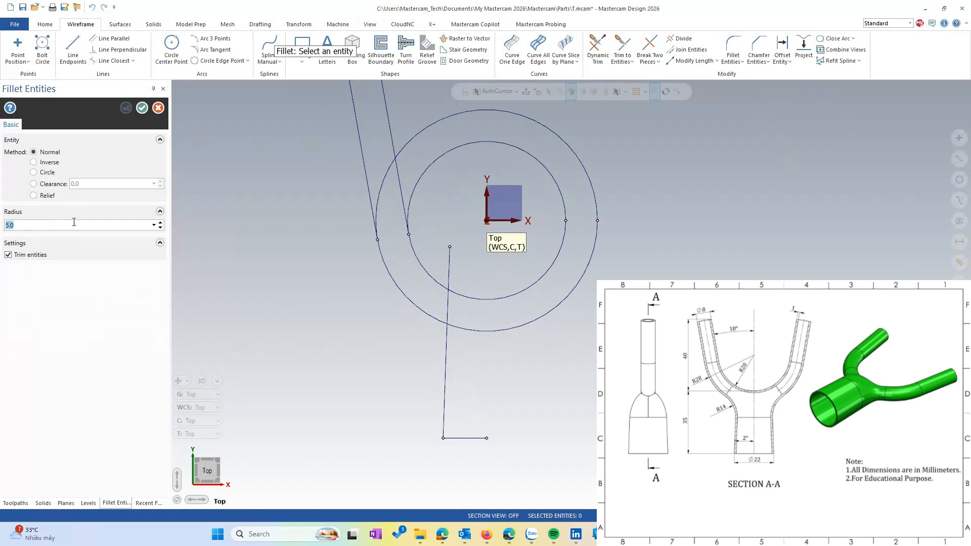
click(447, 382)
click(409, 304)
scroll(420, 348, down, 1)
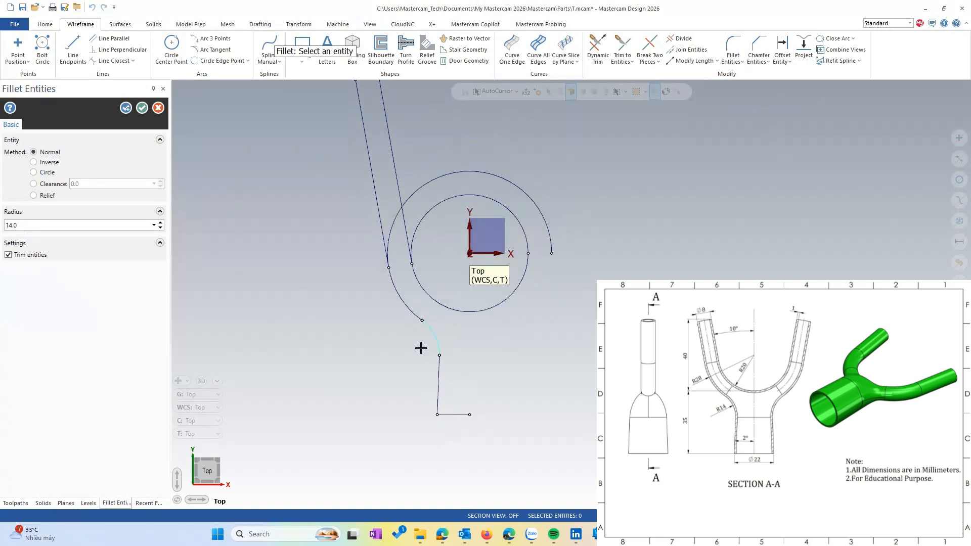
click(142, 107)
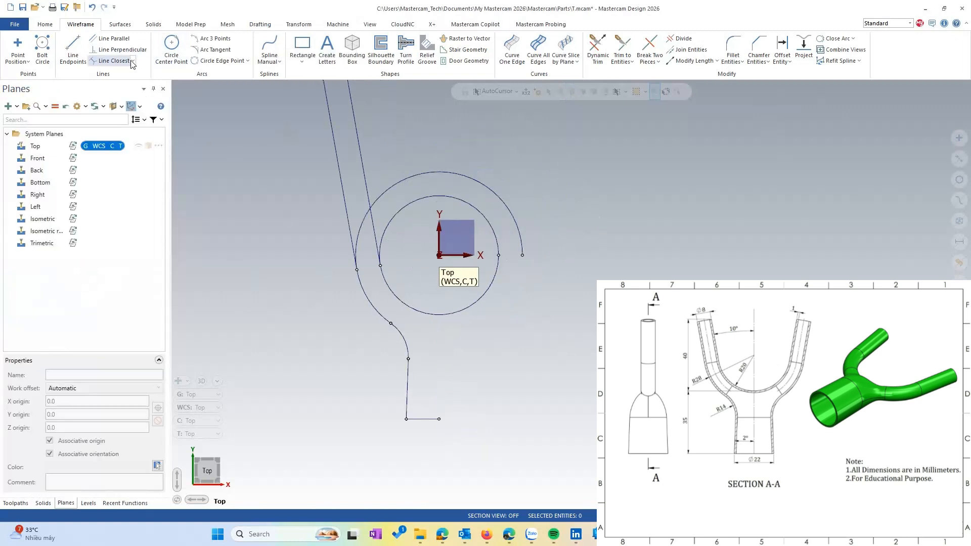
- Draw a horizontal line about 43 mm long leftward from a point 40 mm above the inner circle's bottom quadrant
click(73, 50)
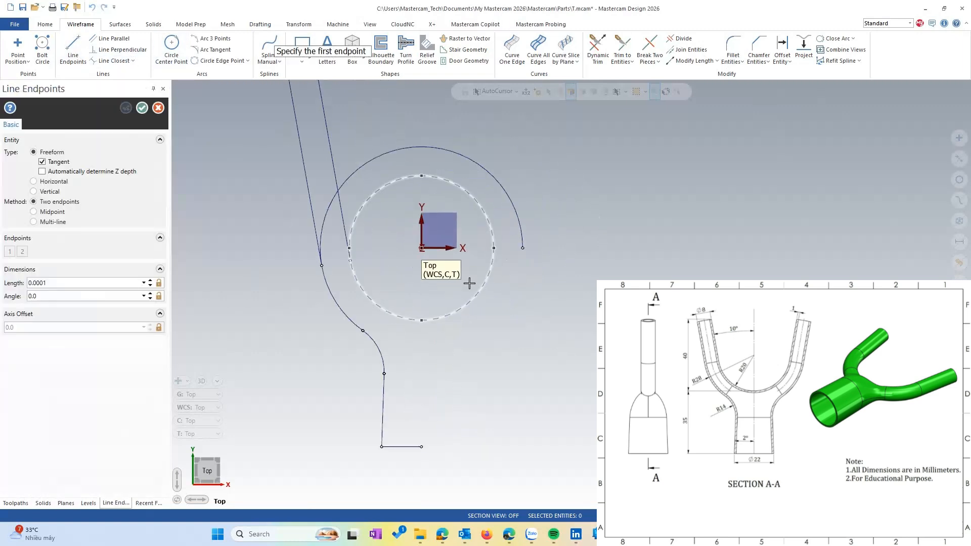
shift+click(423, 322)
click(421, 302)
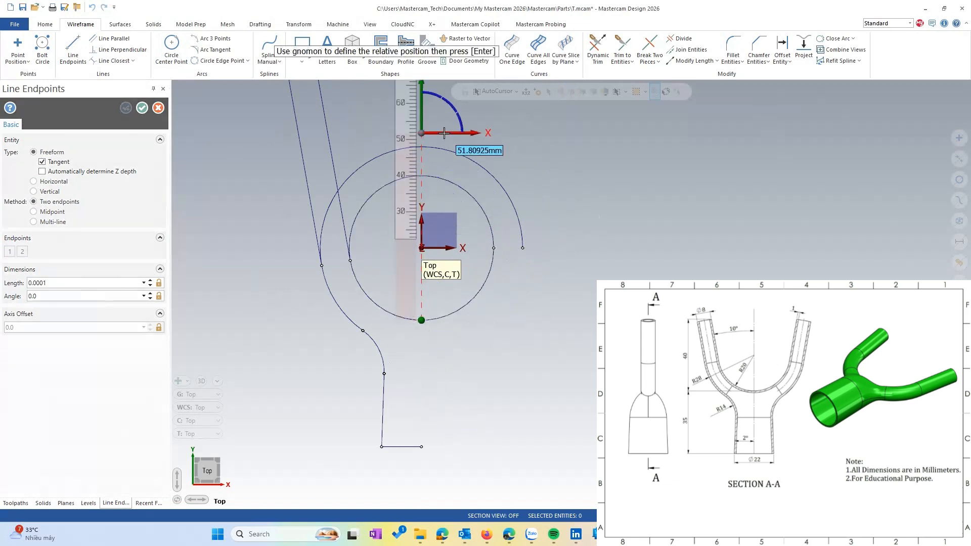
text(40)
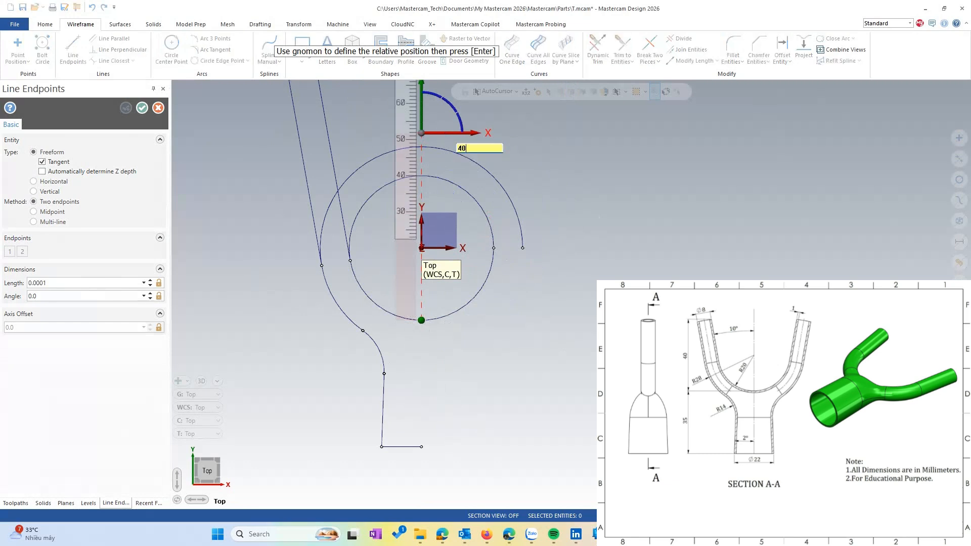
key(Return)
key(Return)
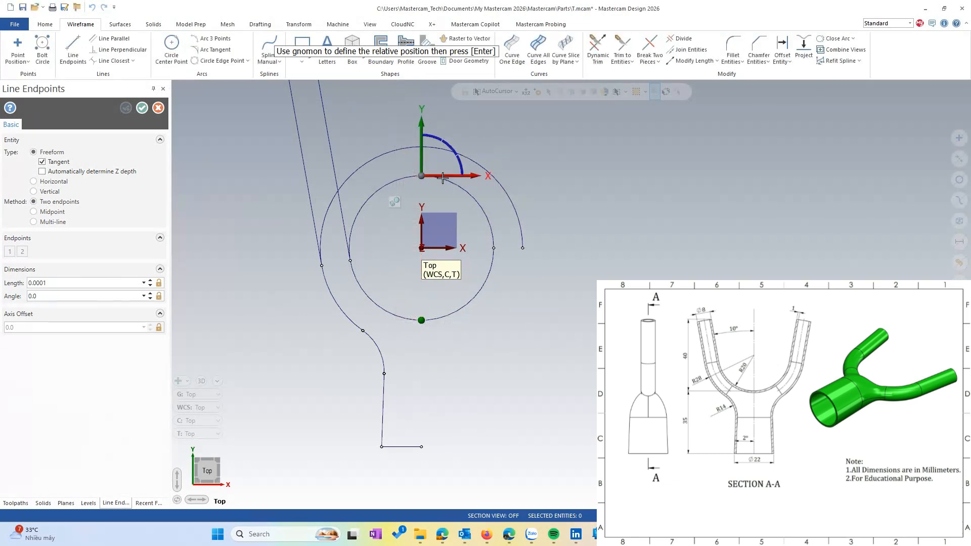
key(Return)
click(267, 176)
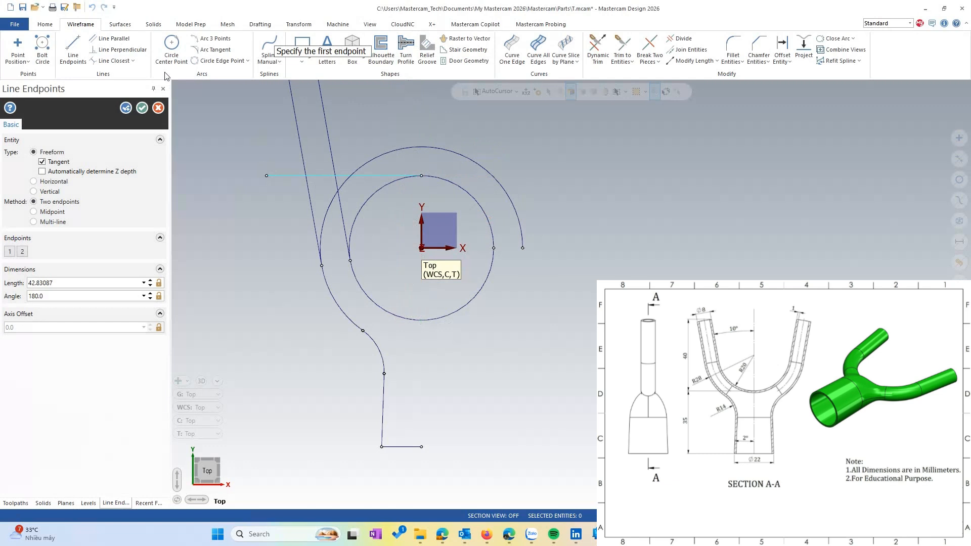
click(142, 107)
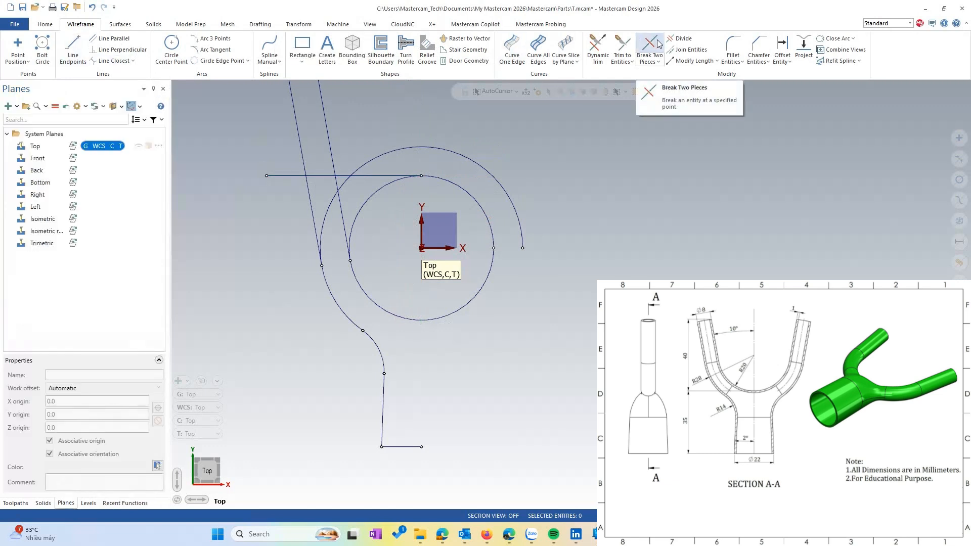
- Trim away the part of the inner slanted line above the upper horizontal line using Divide
click(678, 38)
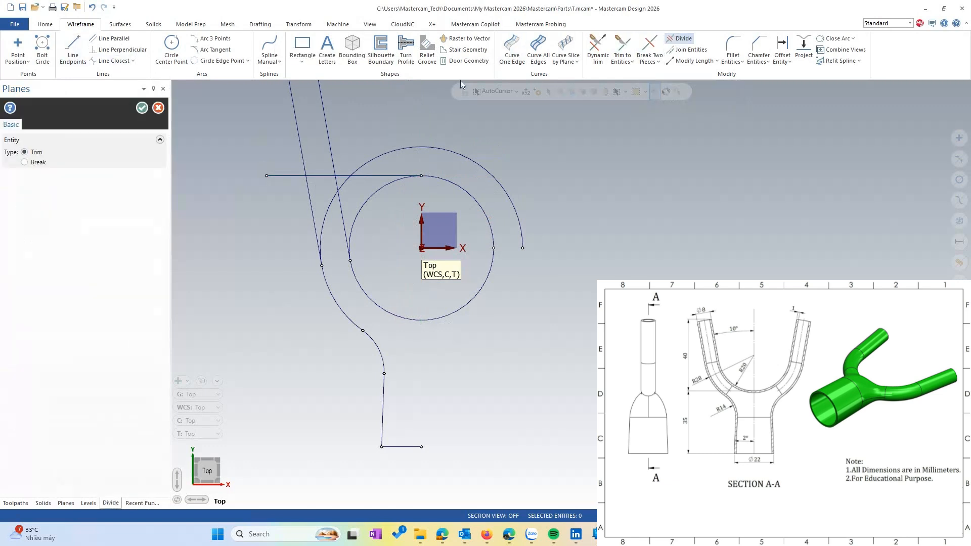
click(333, 140)
scroll(329, 134, up, 2)
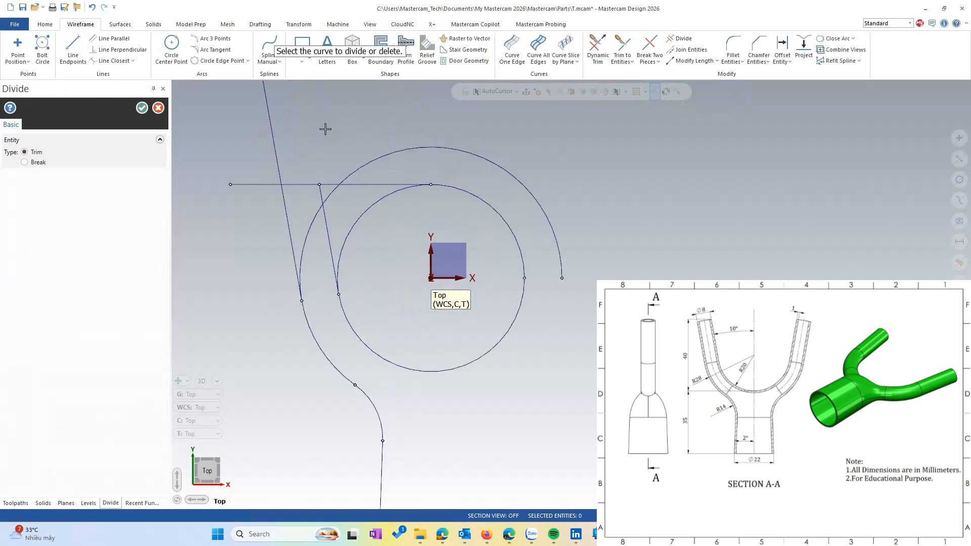
click(143, 108)
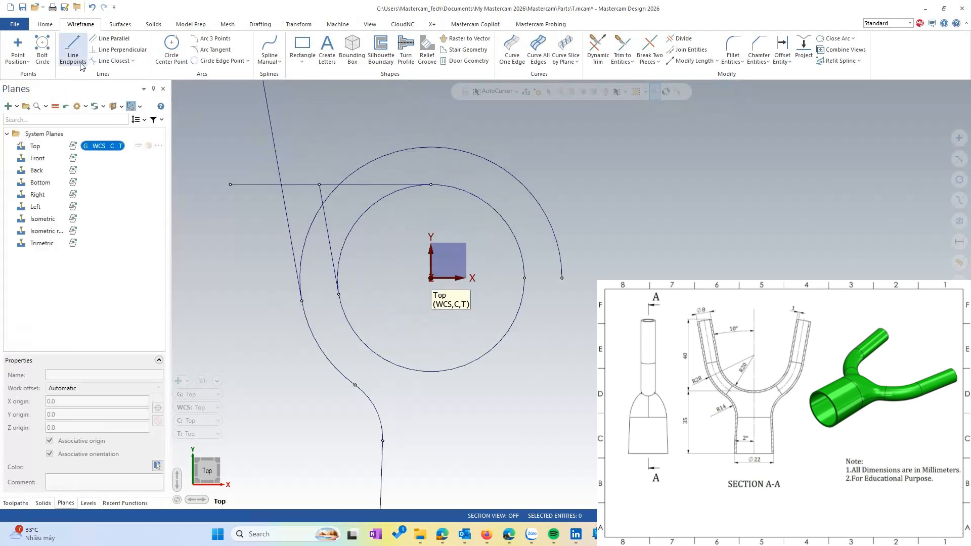
- Draw a line from the trimmed inner line's upper end perpendicular to the outer slanted line
click(73, 48)
click(316, 188)
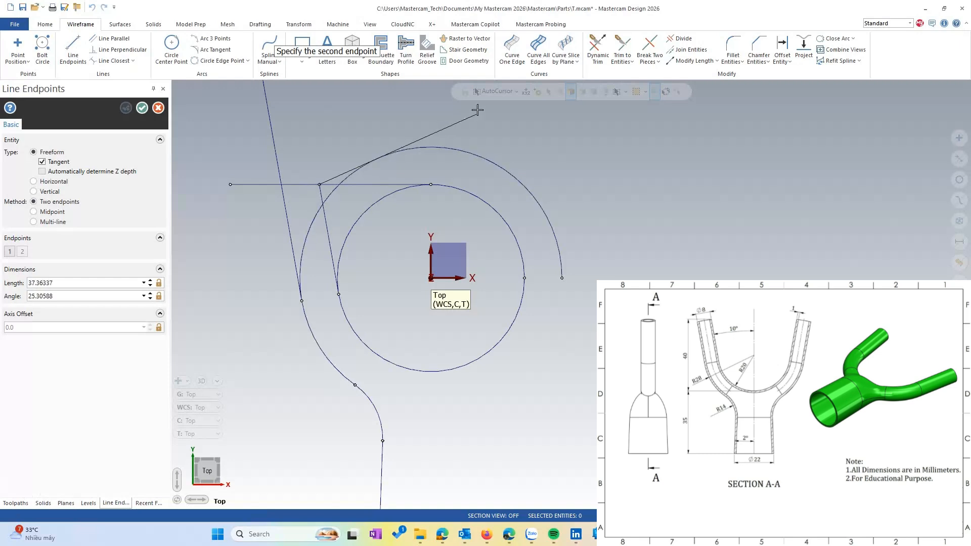
click(517, 92)
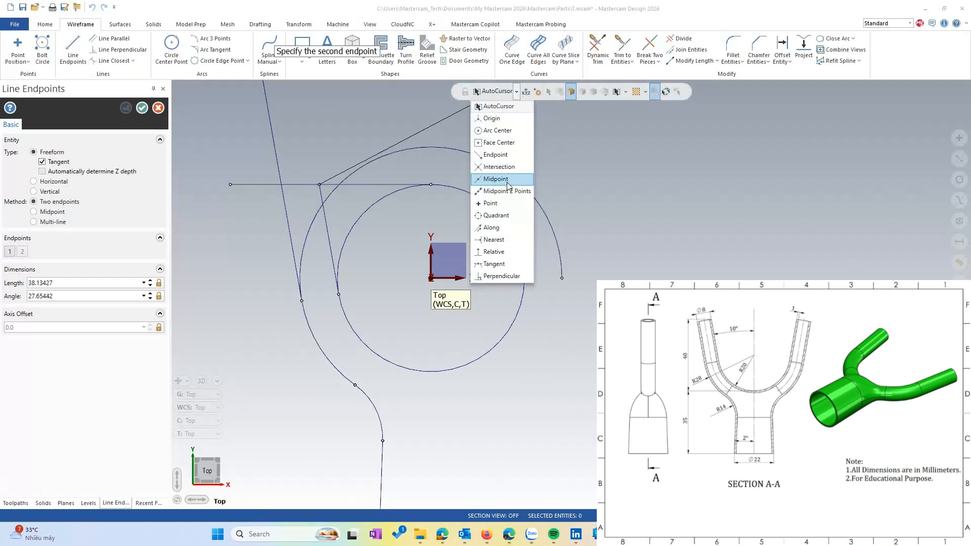
click(501, 278)
click(288, 223)
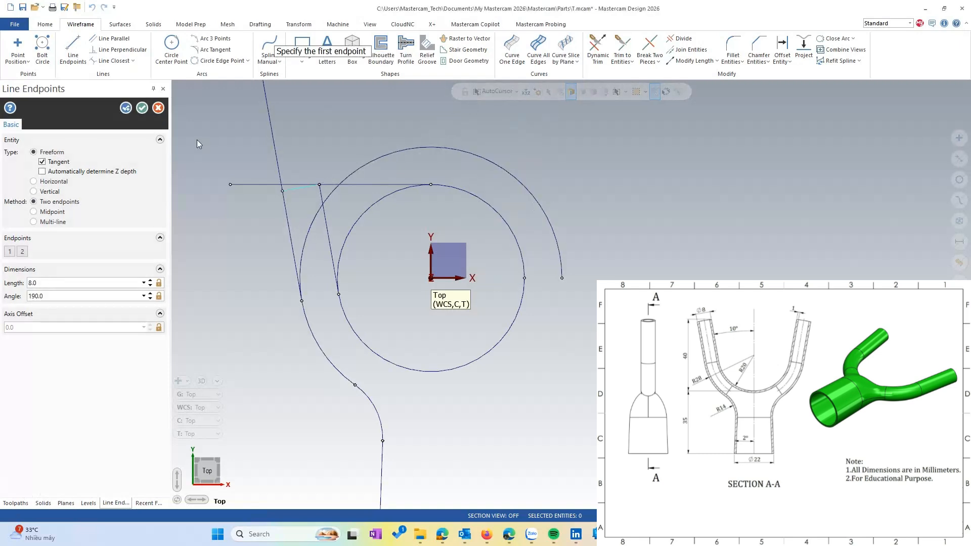
- Trim away the upper horizontal line and the stub of the outer slanted line above the short perpendicular end line using Divide
click(142, 107)
click(680, 40)
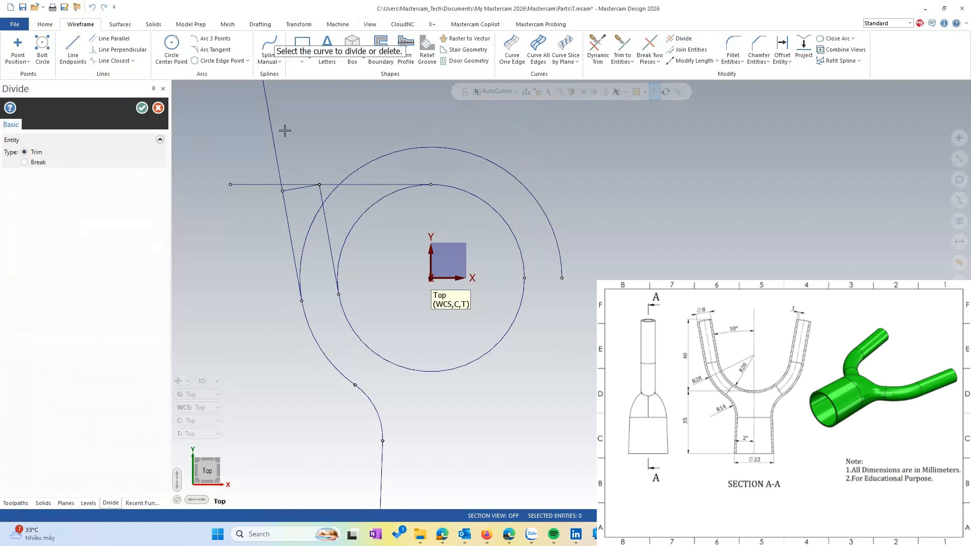
click(245, 183)
scroll(286, 169, up, 3)
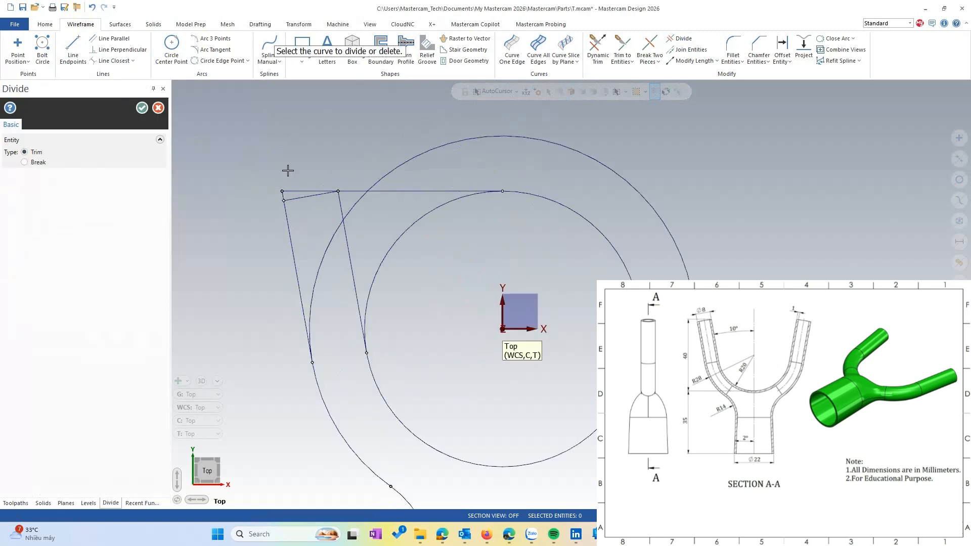
click(279, 197)
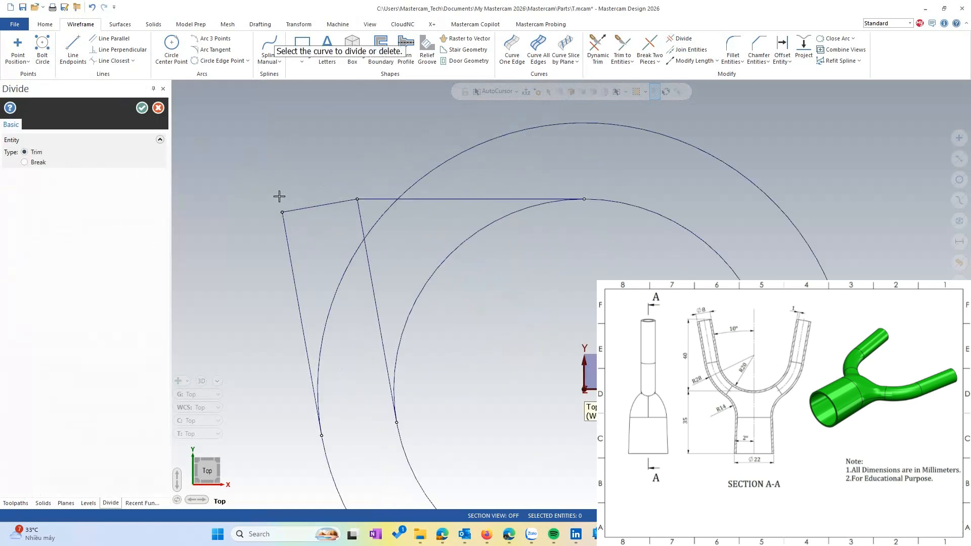
click(470, 198)
scroll(310, 178, down, 3)
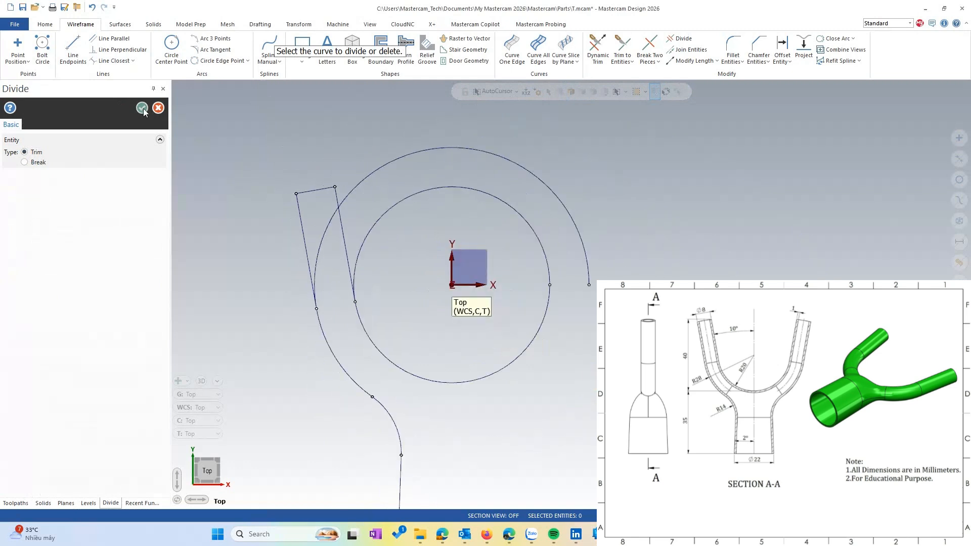
- Trim the outer circle with Divide so that only its arc between the outer slanted line and the fillet remains
click(394, 160)
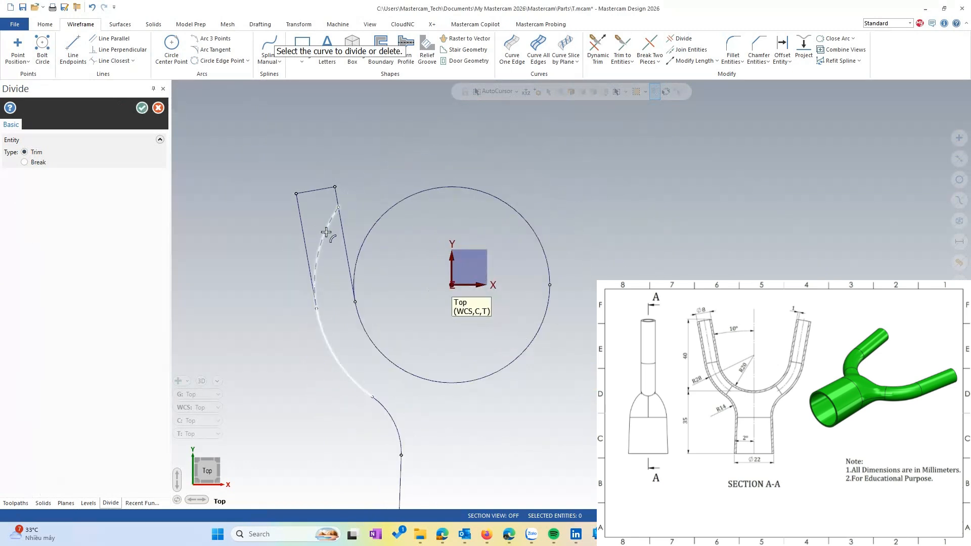
scroll(445, 197, down, 2)
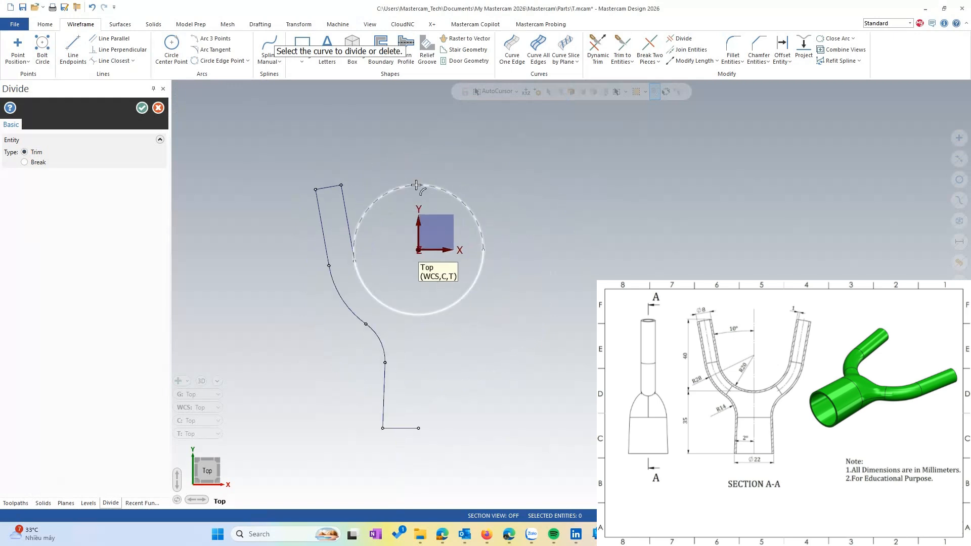
click(141, 110)
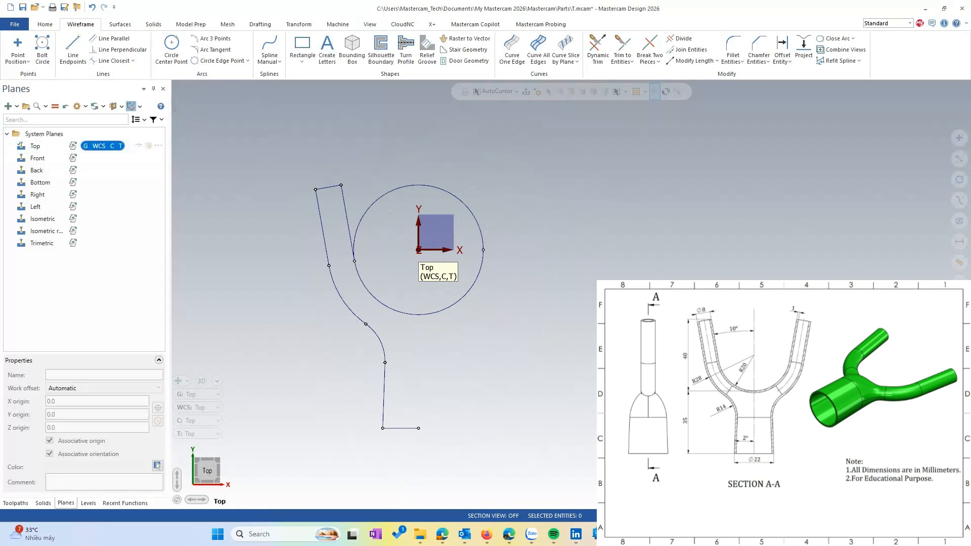
- Draw a 20 mm vertical line from the inner circle's center down to its bottom quadrant
click(73, 51)
scroll(419, 245, up, 2)
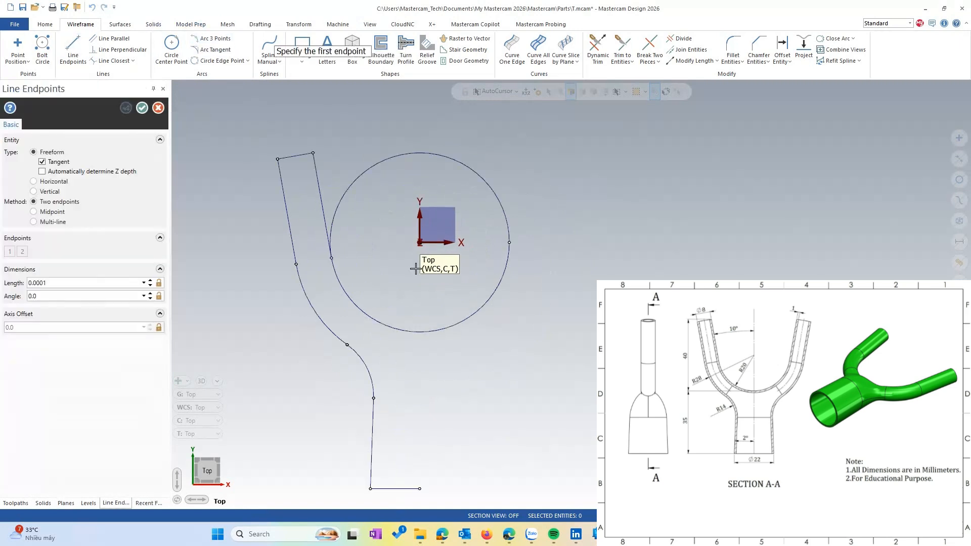
click(419, 243)
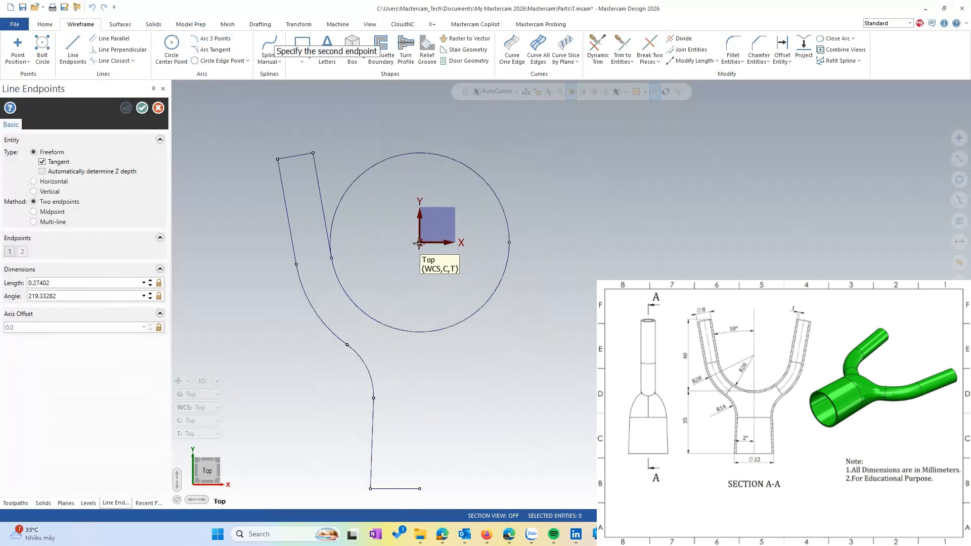
click(420, 331)
scroll(349, 249, down, 1)
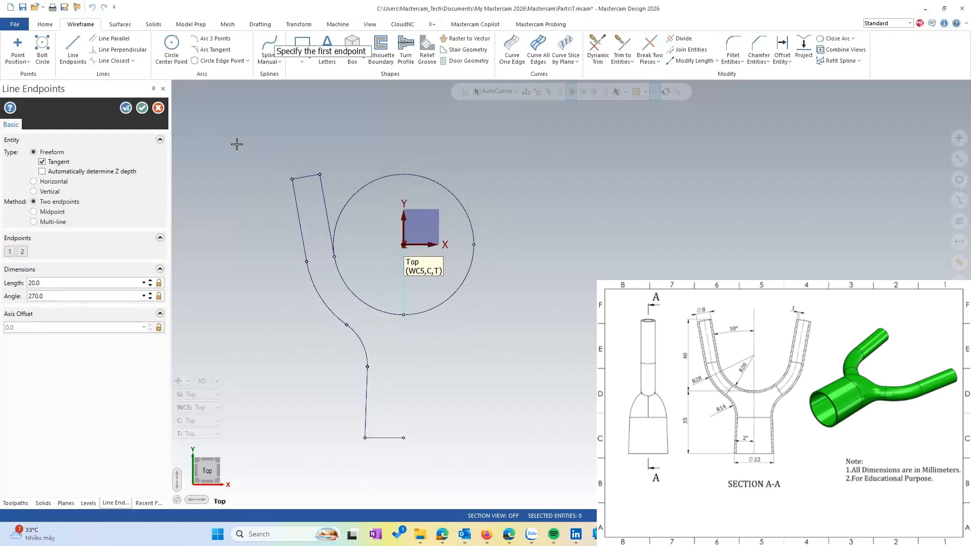
click(141, 107)
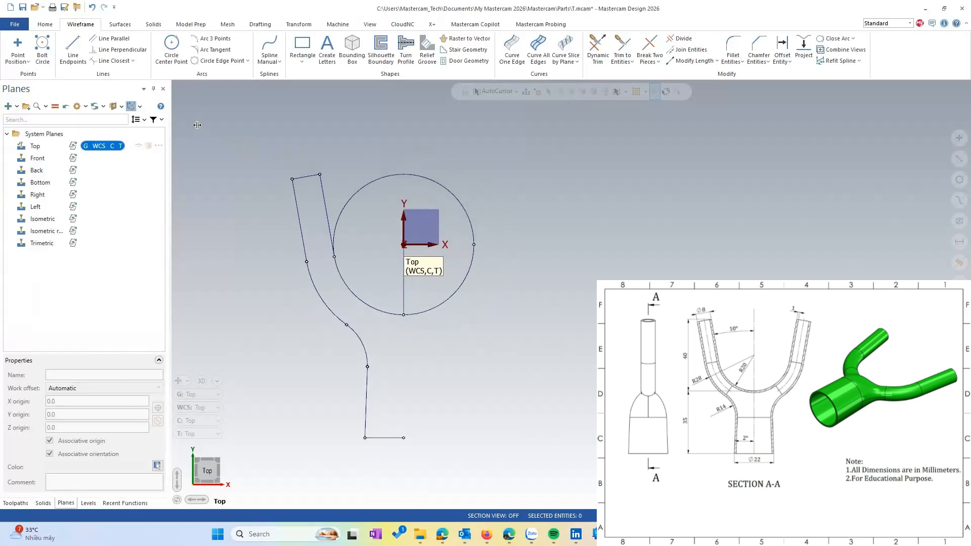
- Trim the inner circle to its lower-left arc between the slanted line and the vertical line, and delete the vertical line
click(680, 39)
click(440, 184)
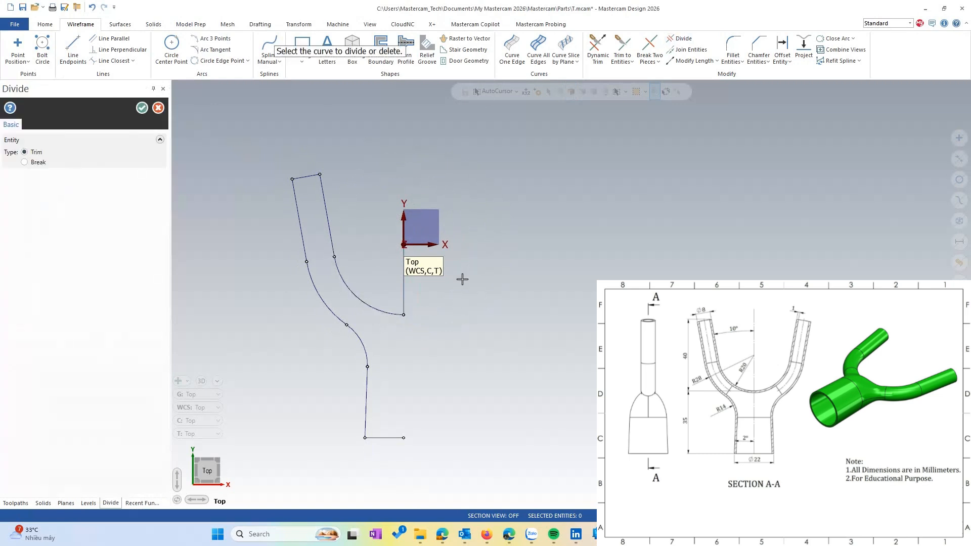
click(142, 107)
click(405, 305)
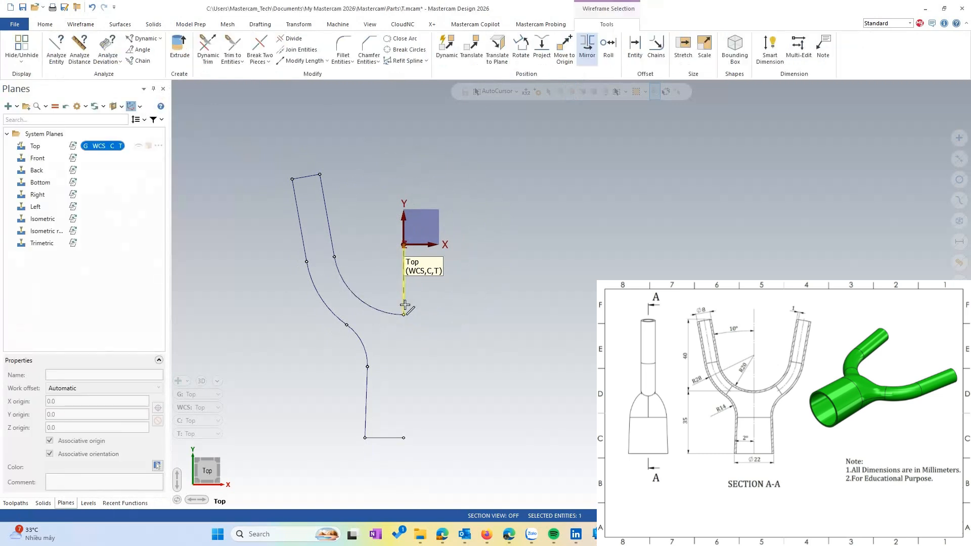
key(Delete)
- Mirror the whole half profile as a copy about the Y axis with 0 X offset, and clear the result colors
scroll(369, 204, down, 1)
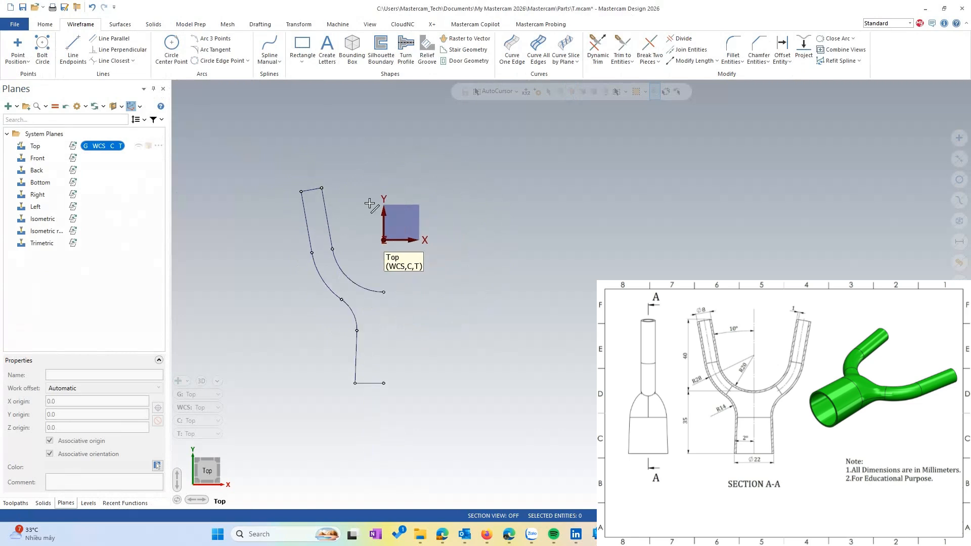
drag(282, 170, 409, 419)
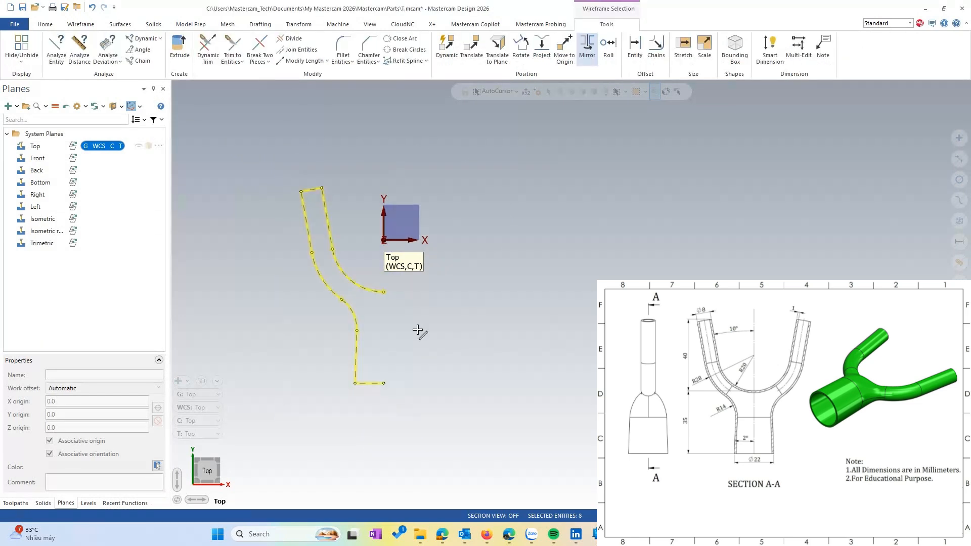
click(587, 46)
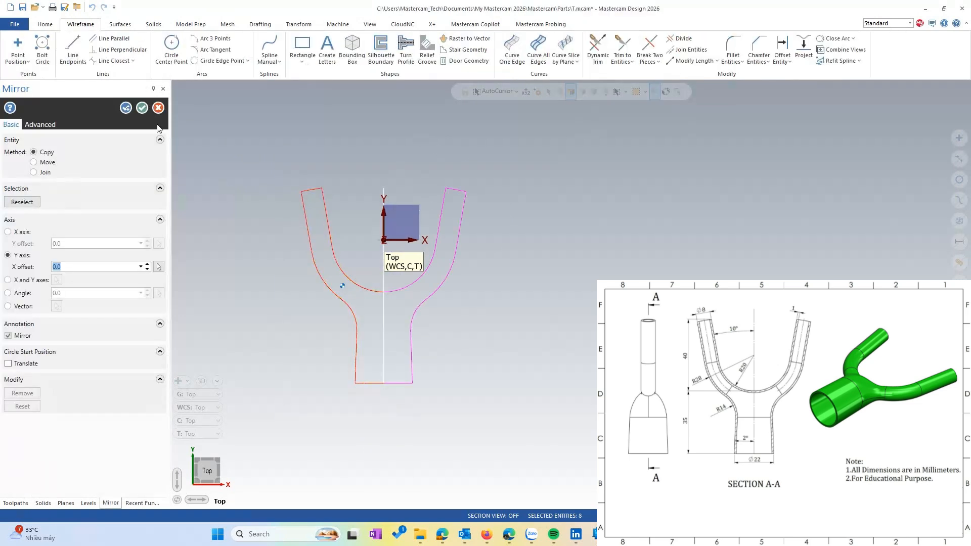
click(142, 108)
scroll(336, 191, up, 1)
right_click(379, 143)
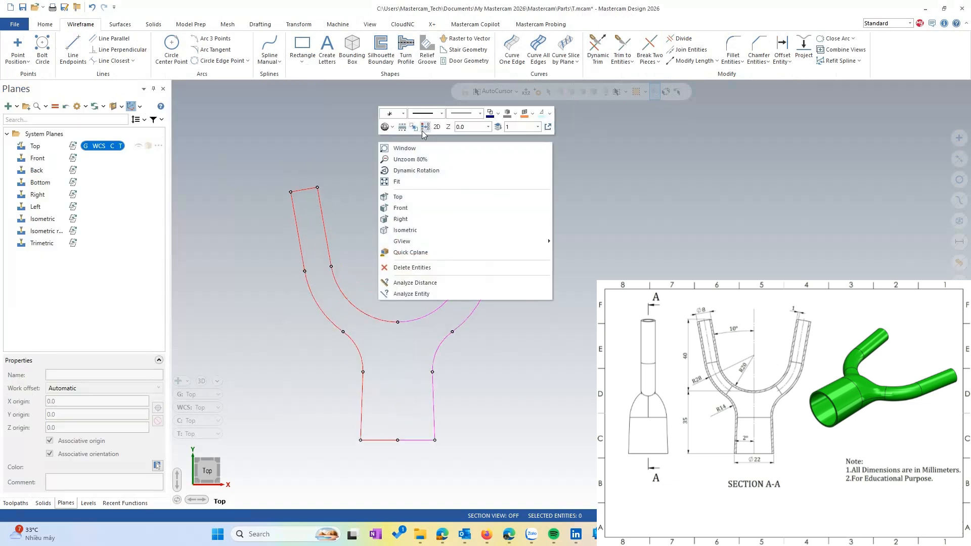
click(423, 128)
scroll(357, 213, down, 1)
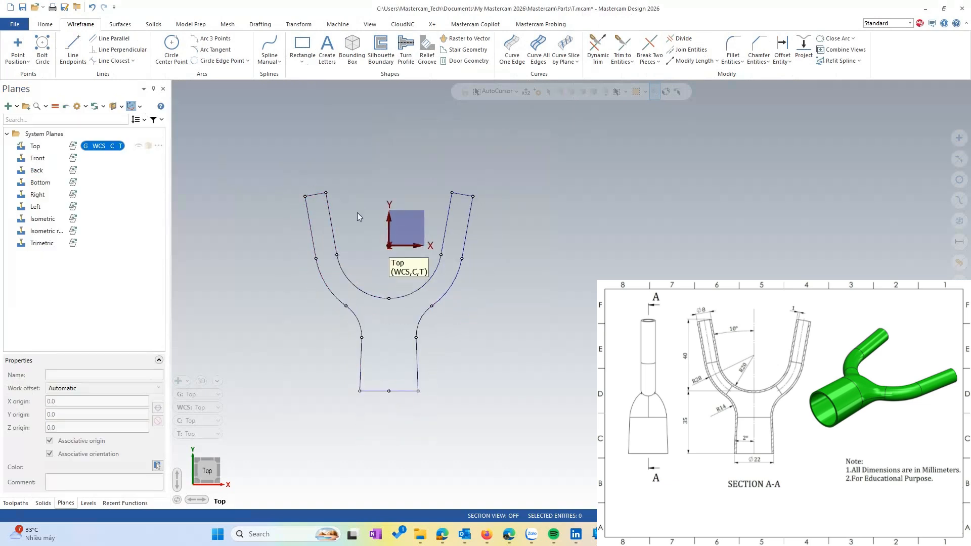
- On the Front plane, draw a circle centered on the midpoint of the profile's base edge and passing through its left endpoint
right_click(509, 323)
click(524, 379)
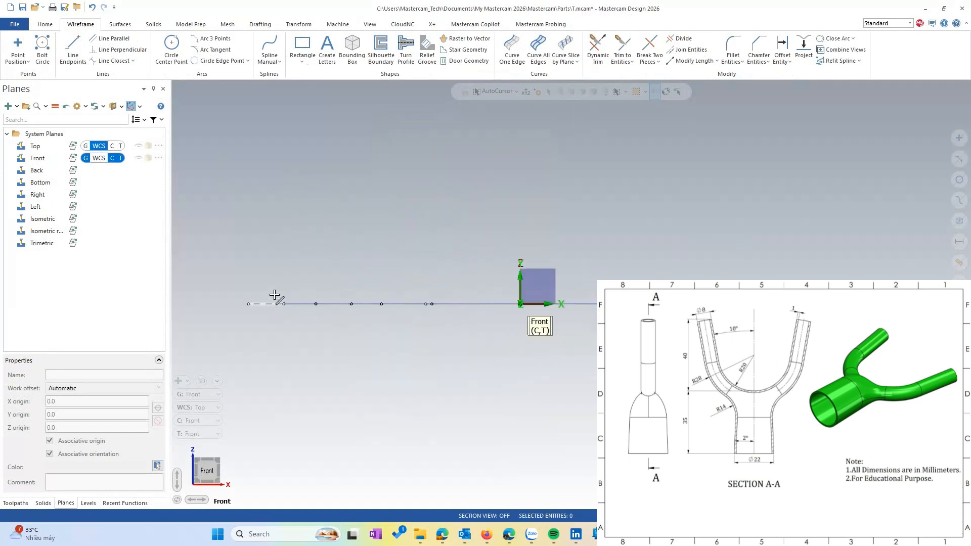
scroll(278, 274, down, 1)
middle_drag(404, 278, 377, 309)
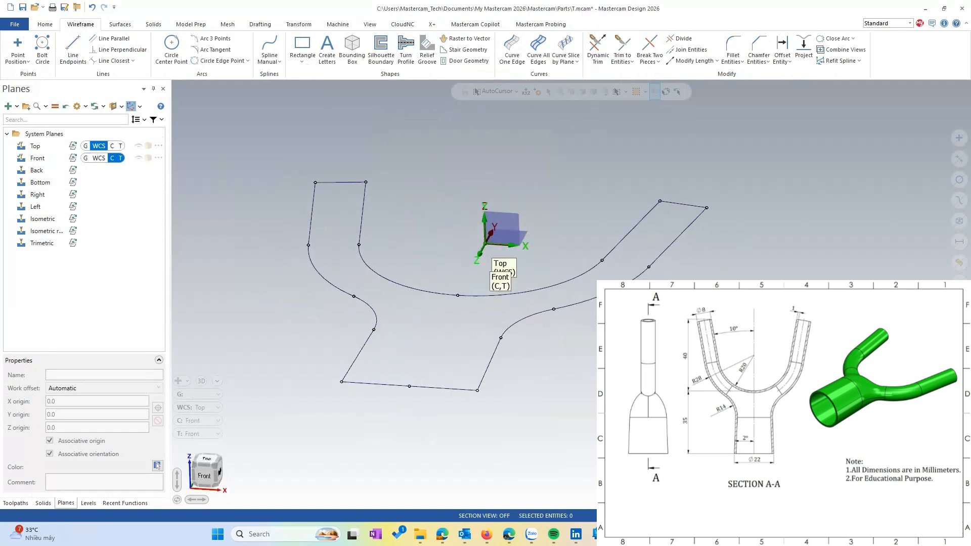
middle_drag(464, 374, 449, 376)
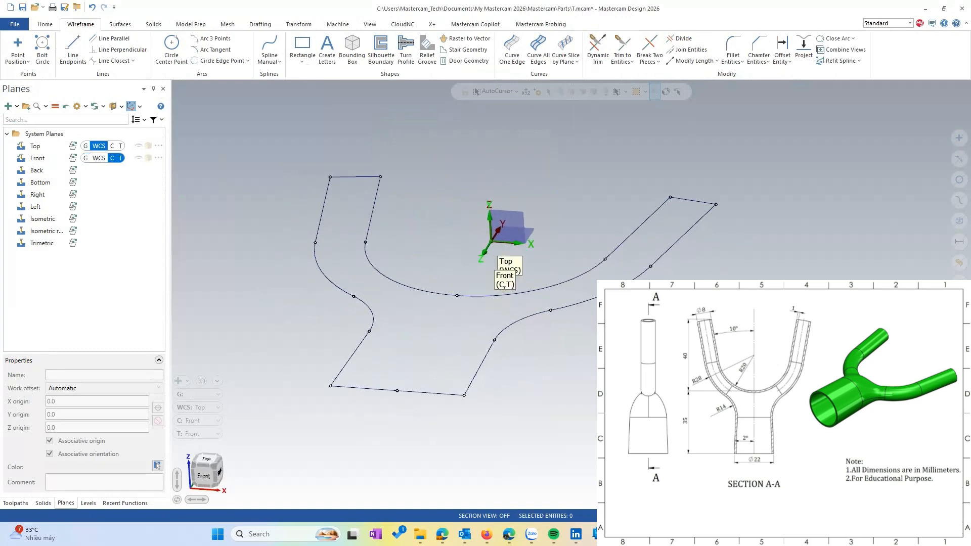
click(172, 48)
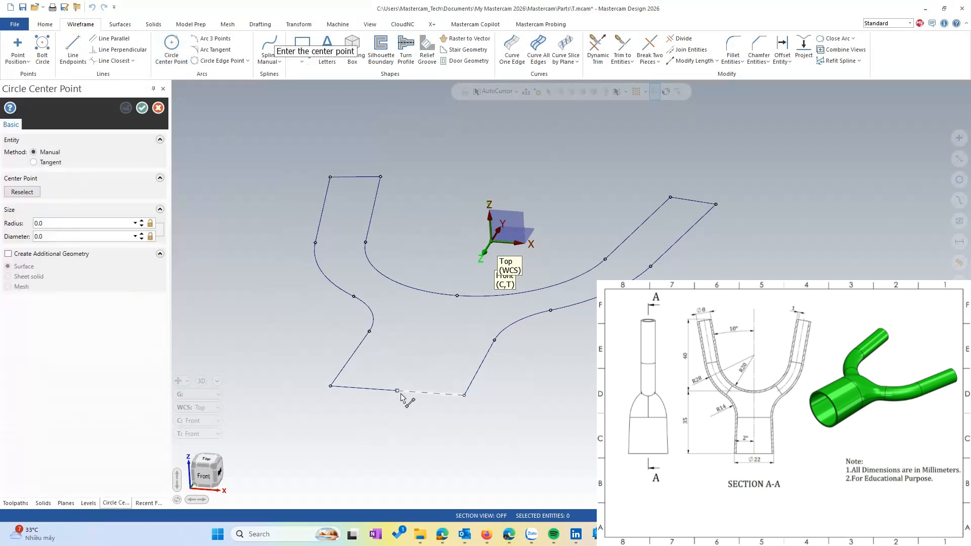
click(402, 395)
click(330, 386)
middle_drag(330, 386, 310, 358)
middle_drag(445, 375, 429, 374)
click(142, 108)
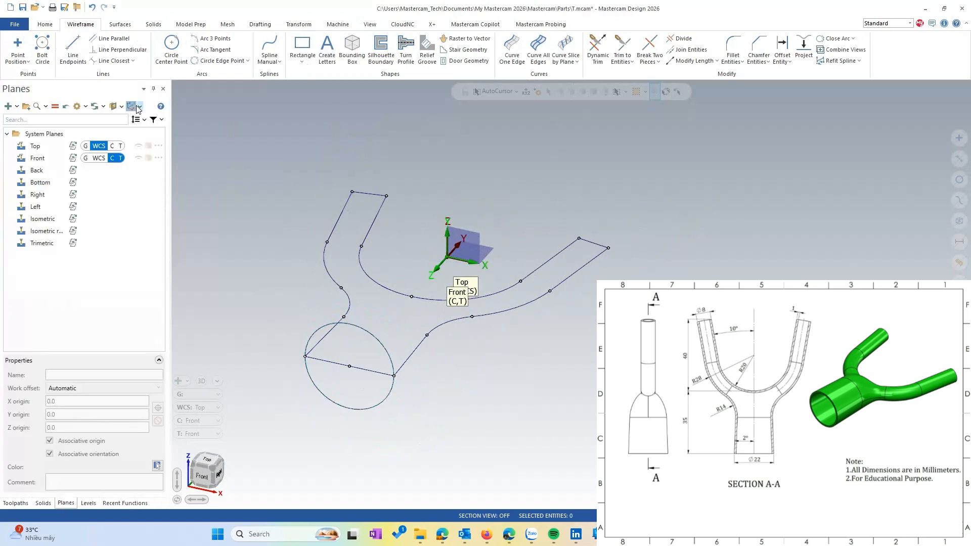
- Create a new plane from entity normal using the left arm's inner slanted line, with its origin at the line's upper end
click(17, 108)
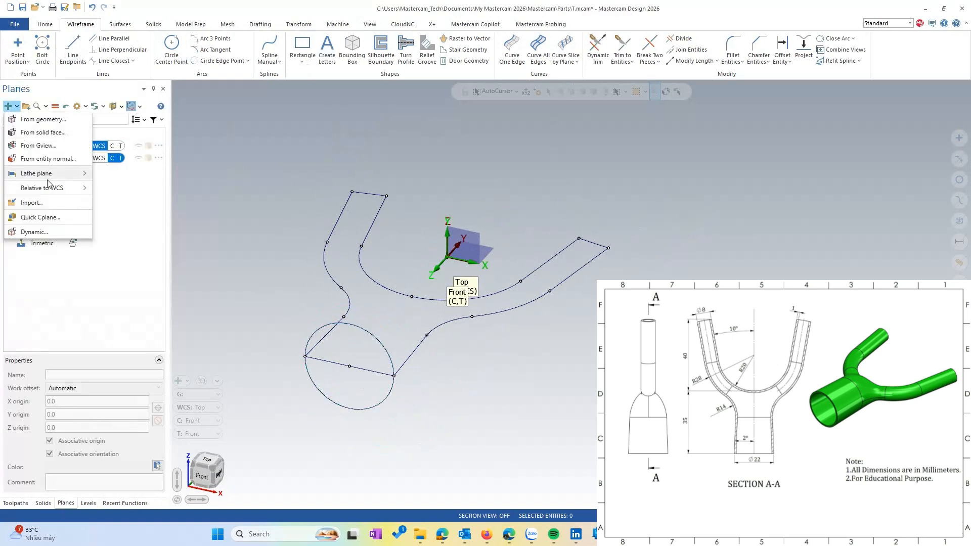
click(50, 165)
scroll(352, 172, up, 2)
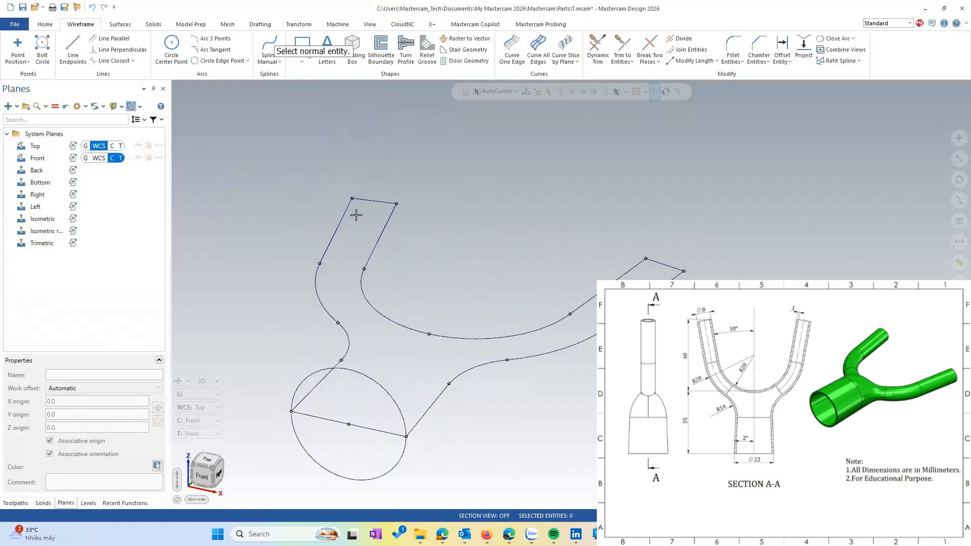
click(390, 217)
click(387, 297)
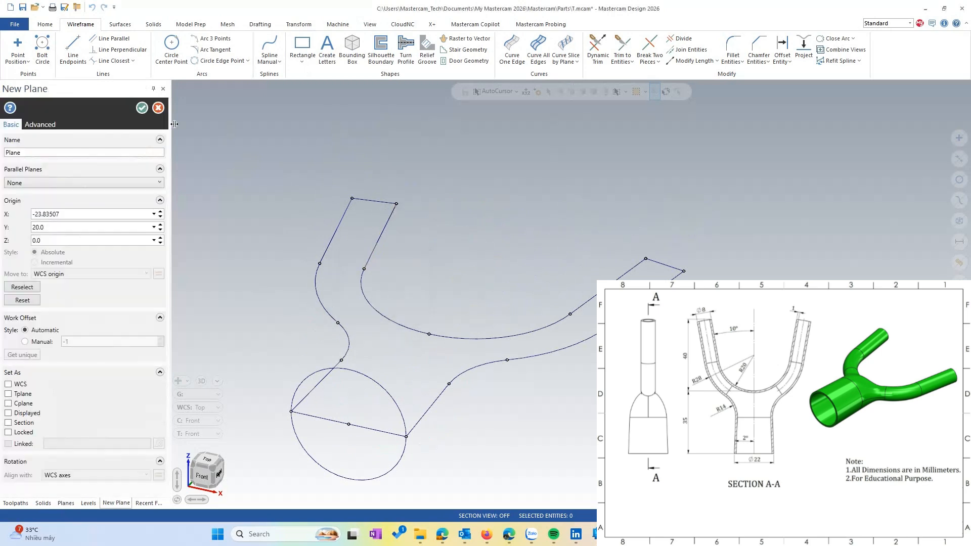
click(142, 108)
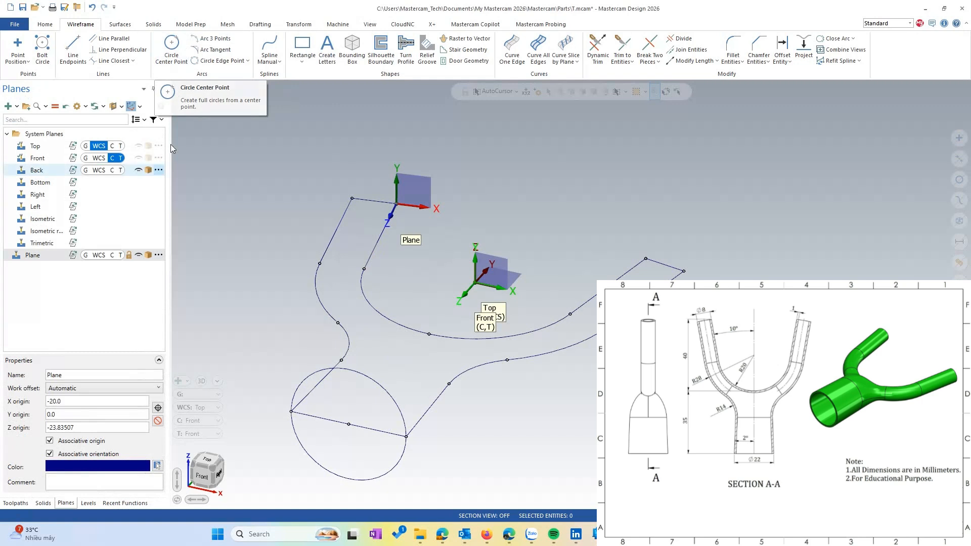
- Make the new plane the construction and tool plane and draw an 8 mm diameter circle centered on the left arm's end line
click(121, 255)
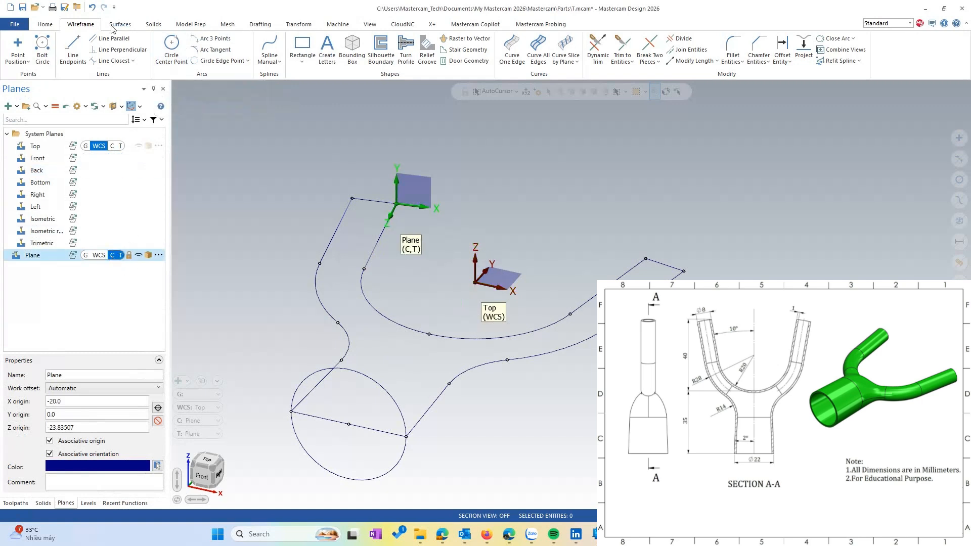
click(170, 44)
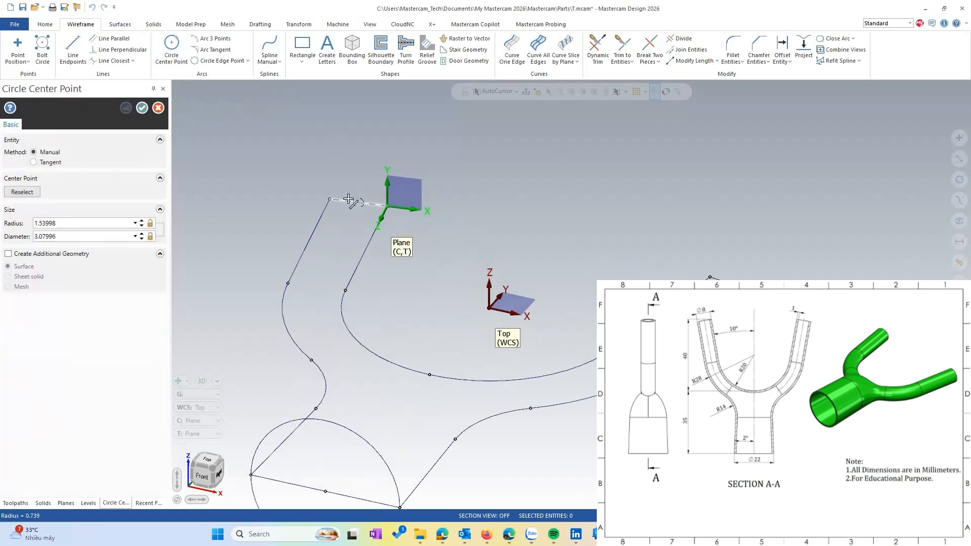
click(330, 200)
scroll(358, 195, down, 2)
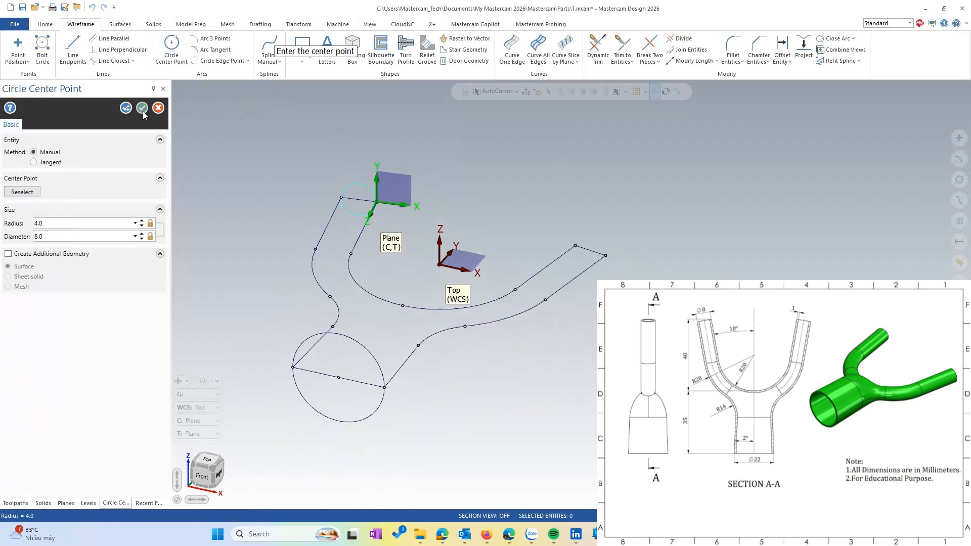
click(143, 109)
- Sweep a surface with the Rotate method, using the 8 mm circle along the left arm's outer slanted line and its adjoining arc
middle_drag(372, 222, 352, 227)
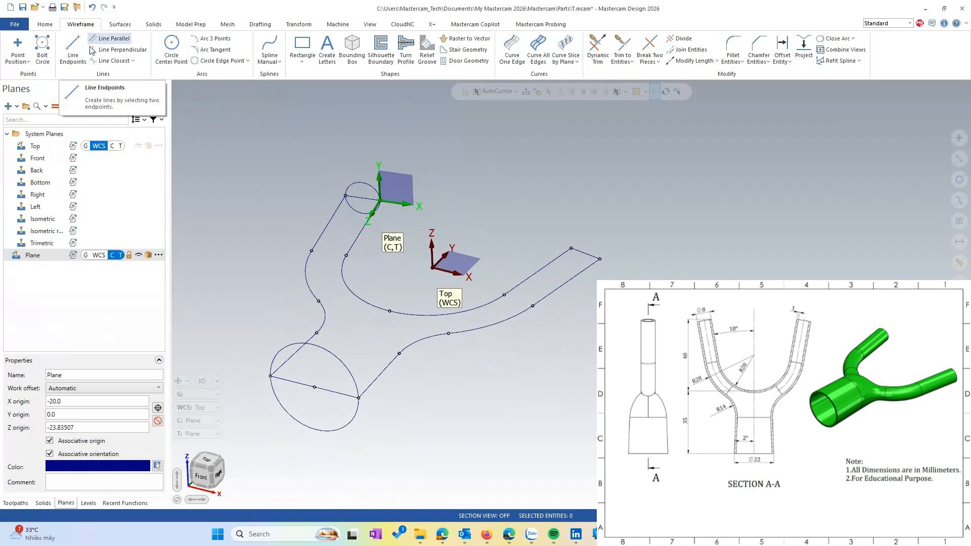
click(120, 24)
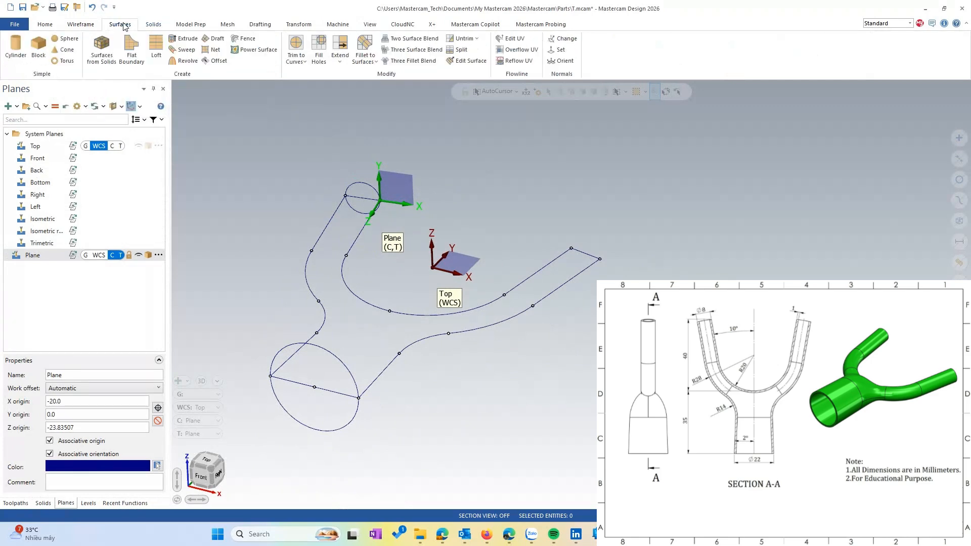
click(183, 49)
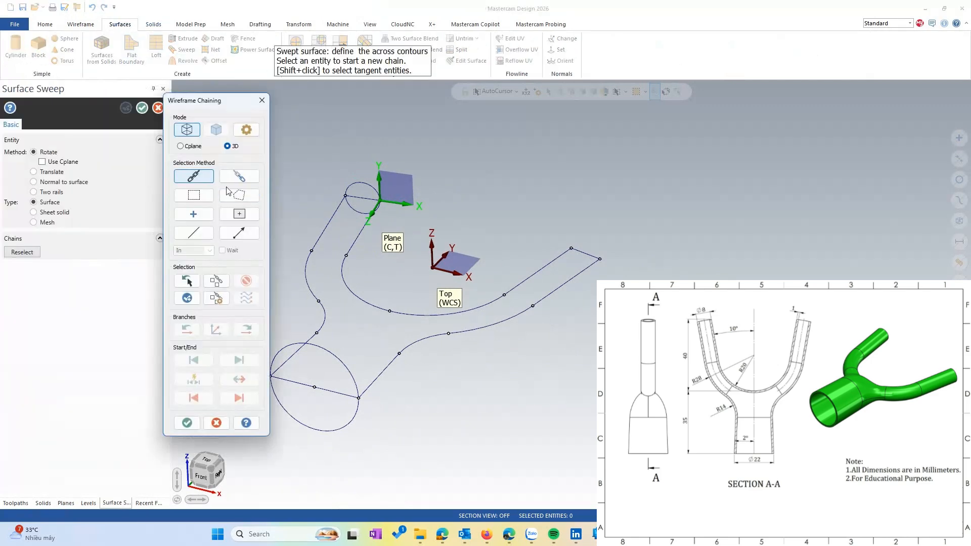
click(350, 186)
click(186, 422)
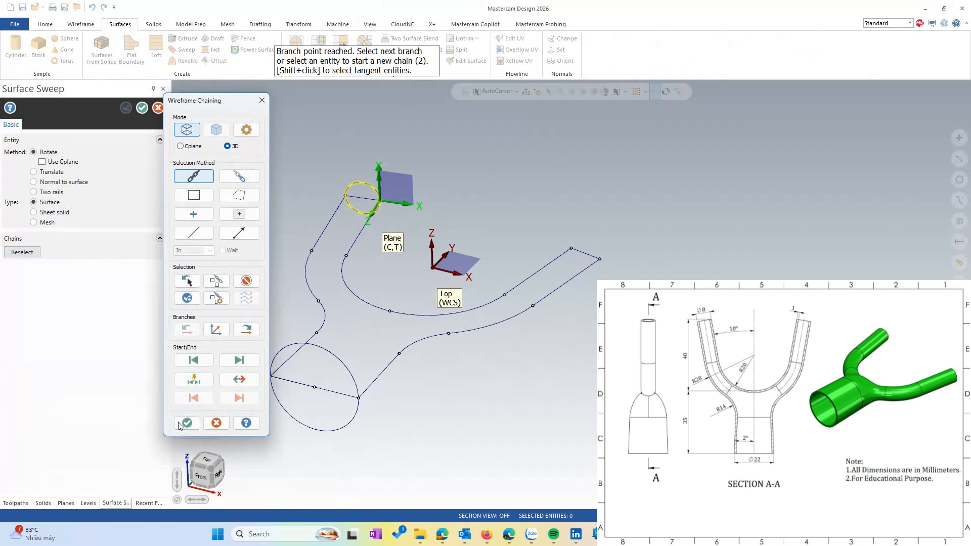
click(239, 176)
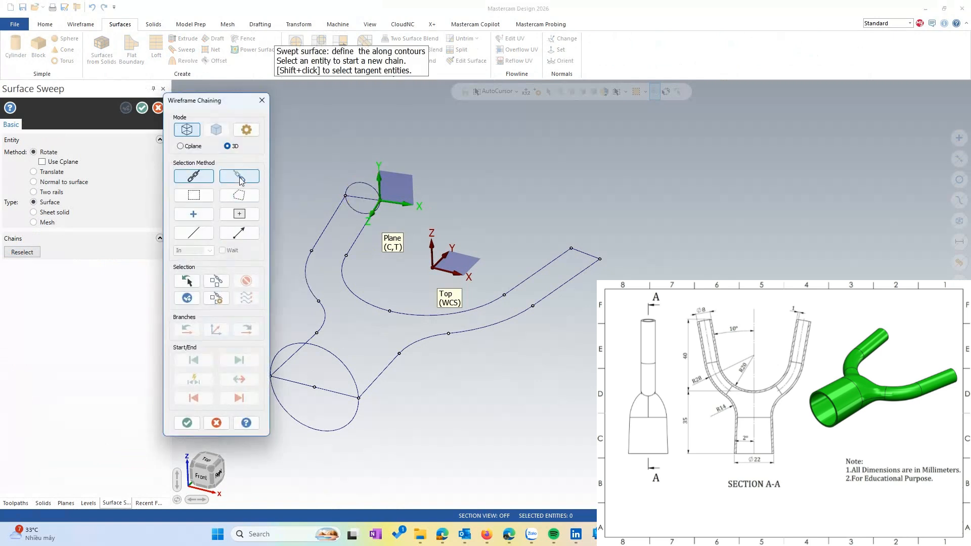
click(336, 211)
click(305, 292)
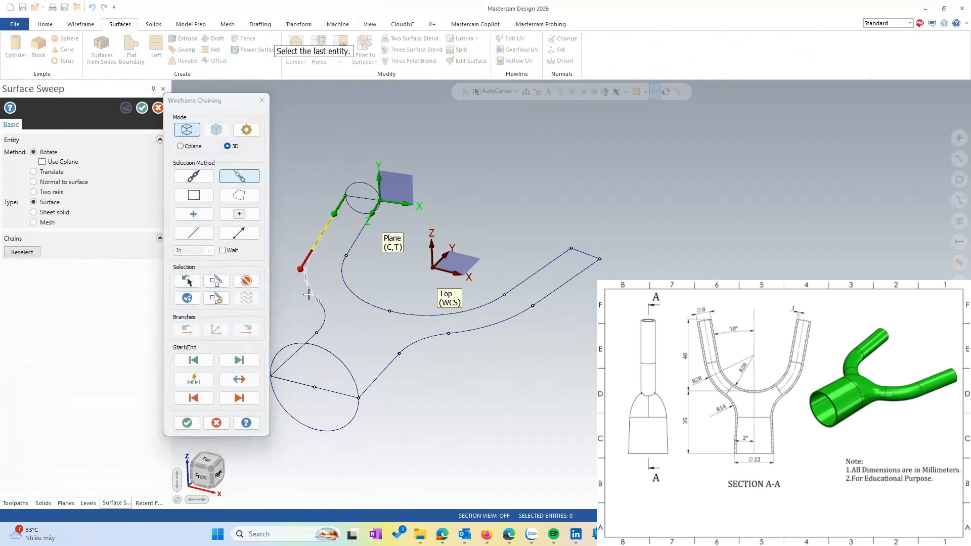
click(186, 422)
middle_drag(264, 377, 353, 297)
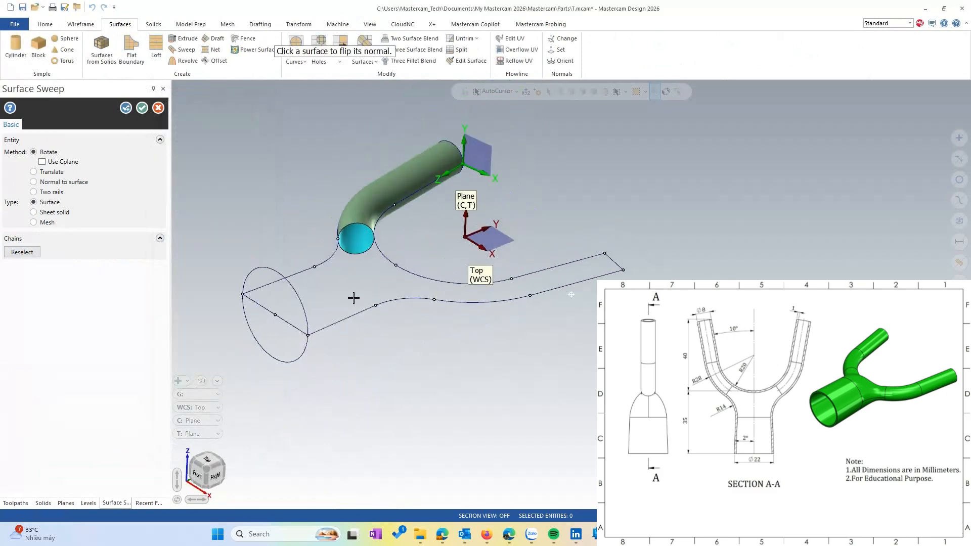
click(126, 108)
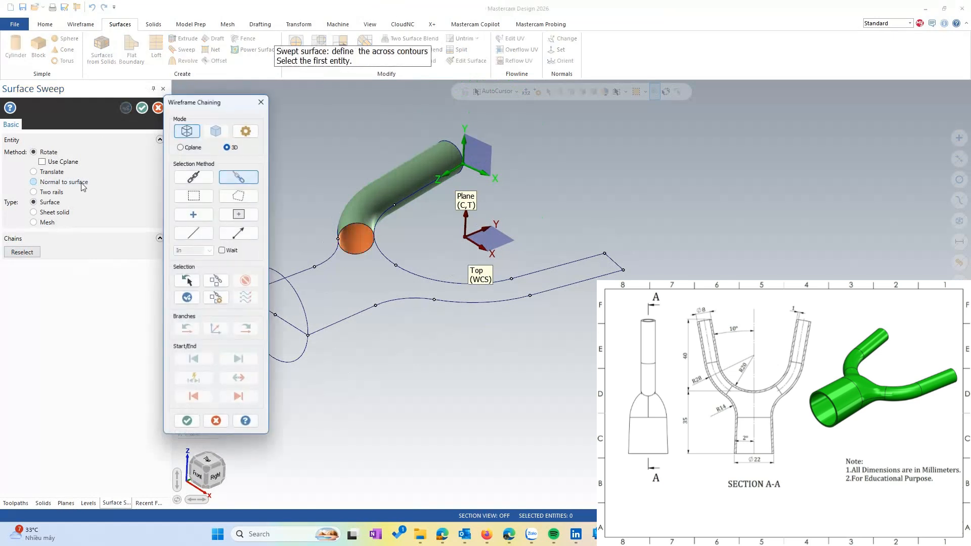
- Sweep a two-rail surface from the large base circle along the two straight side lines of the base
click(46, 195)
scroll(455, 302, down, 3)
scroll(313, 304, up, 2)
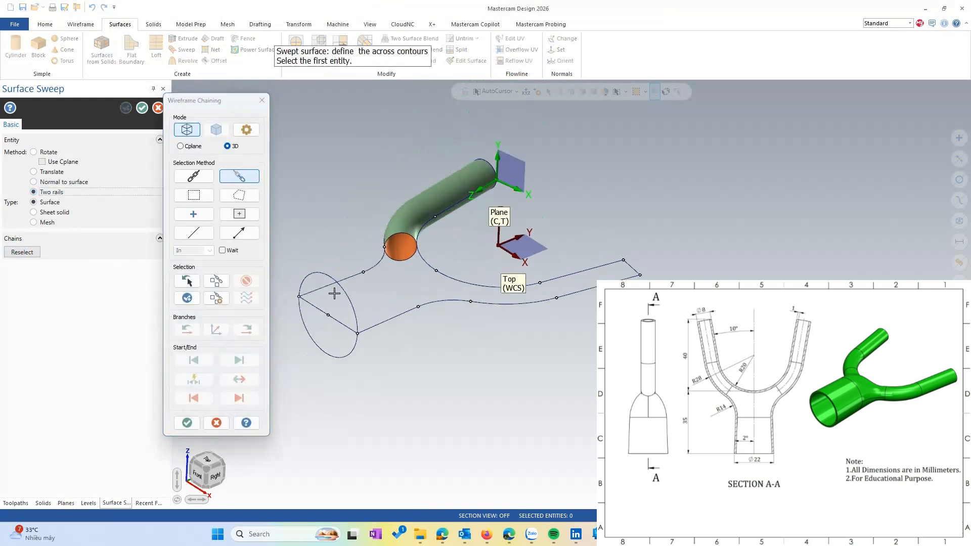
click(349, 303)
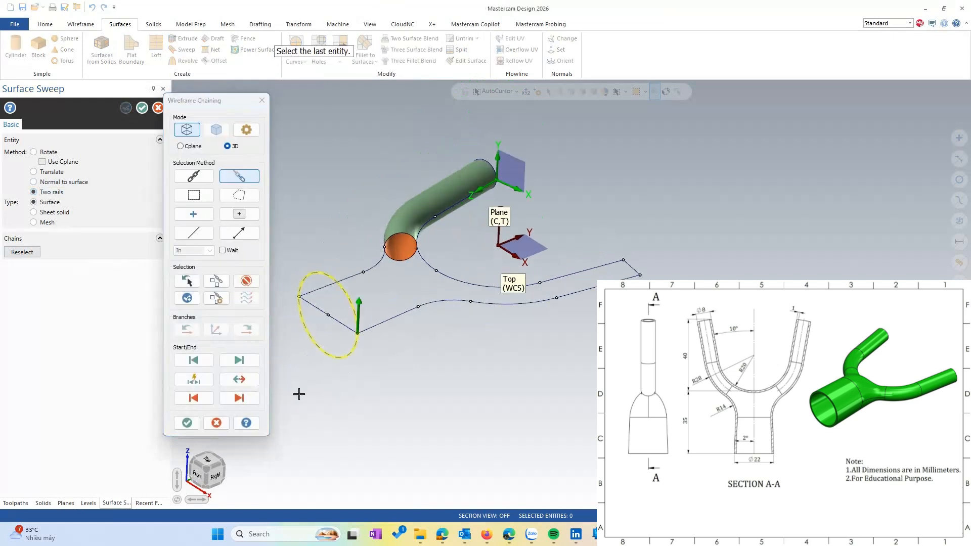
click(188, 423)
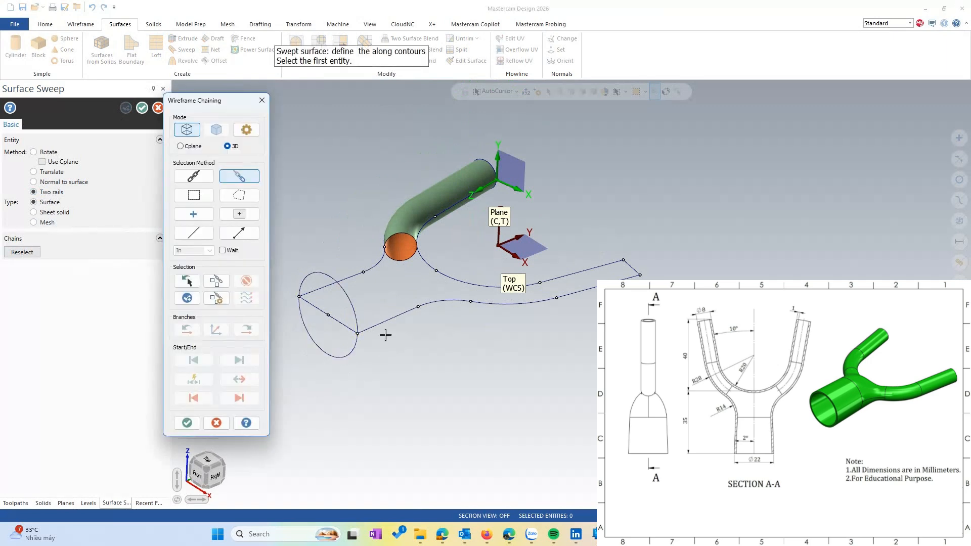
click(193, 232)
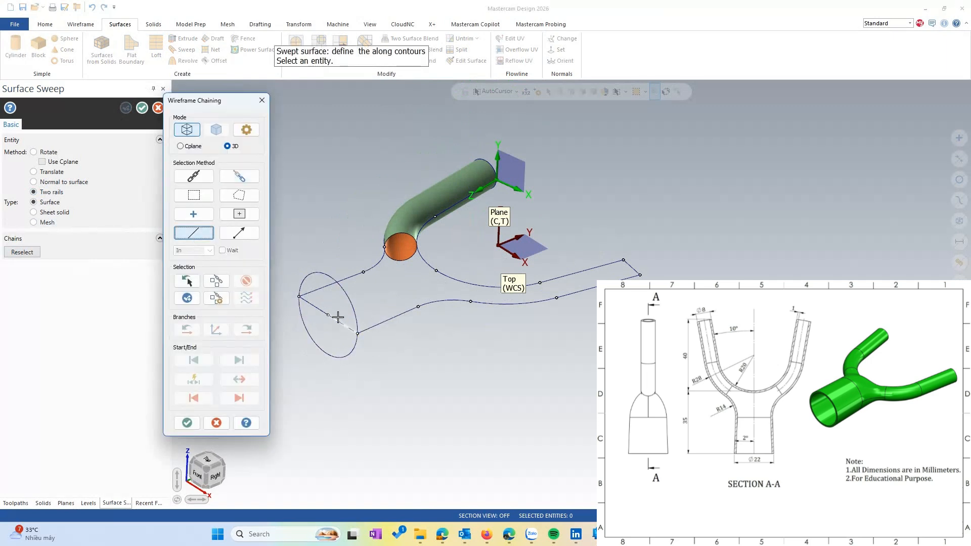
click(380, 323)
click(323, 292)
click(187, 423)
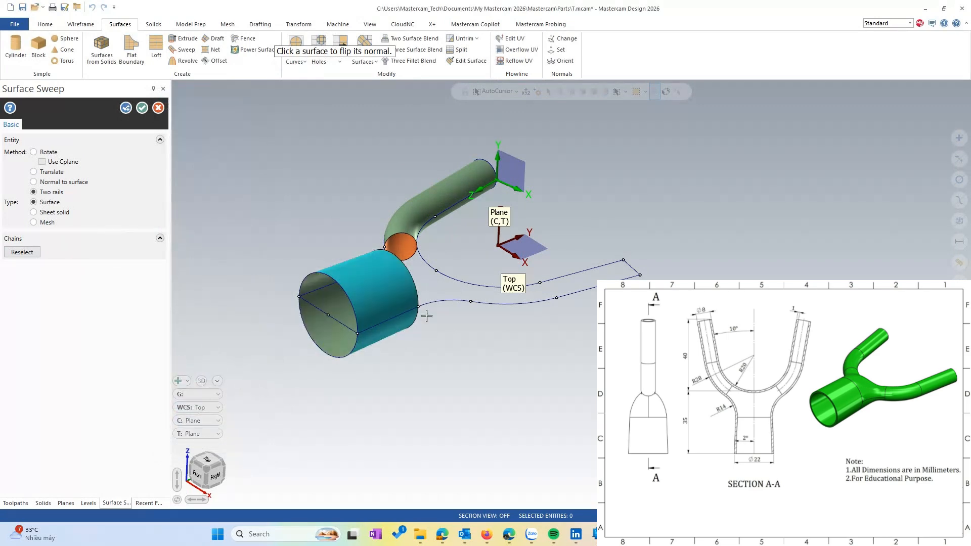
middle_drag(427, 316, 375, 317)
scroll(444, 252, up, 1)
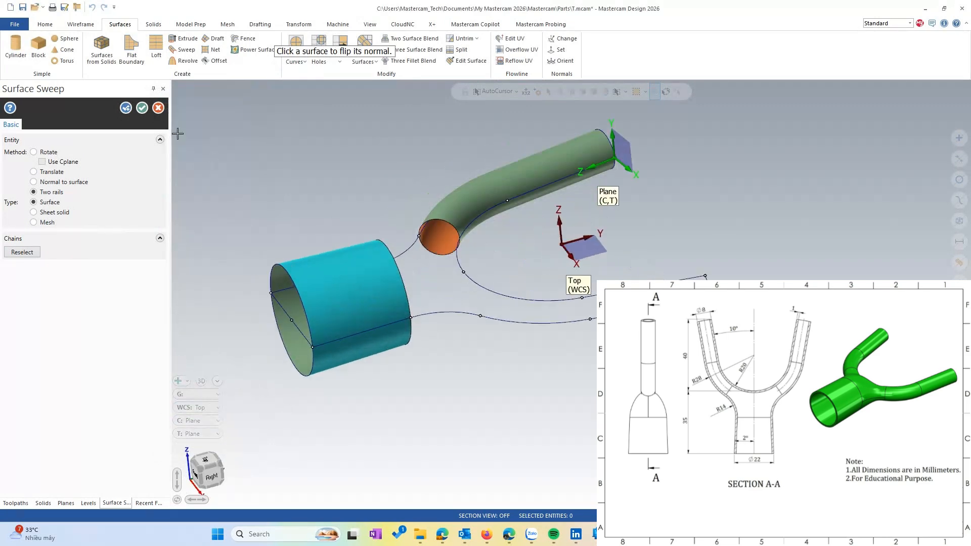
click(143, 109)
- Create edge curves on the base tube's inner open end and on the bent open end of the left arm tube
click(82, 25)
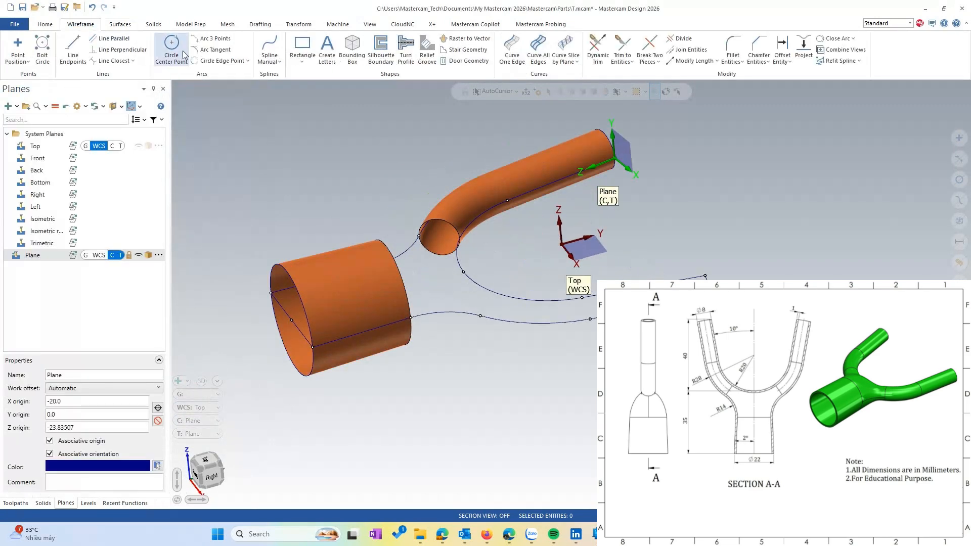
click(512, 50)
click(374, 308)
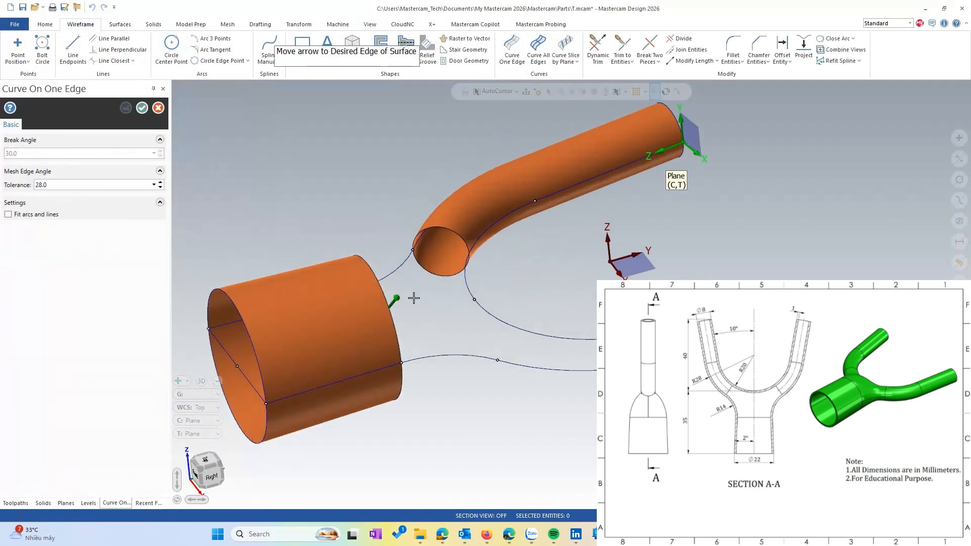
click(421, 294)
middle_drag(420, 295, 338, 322)
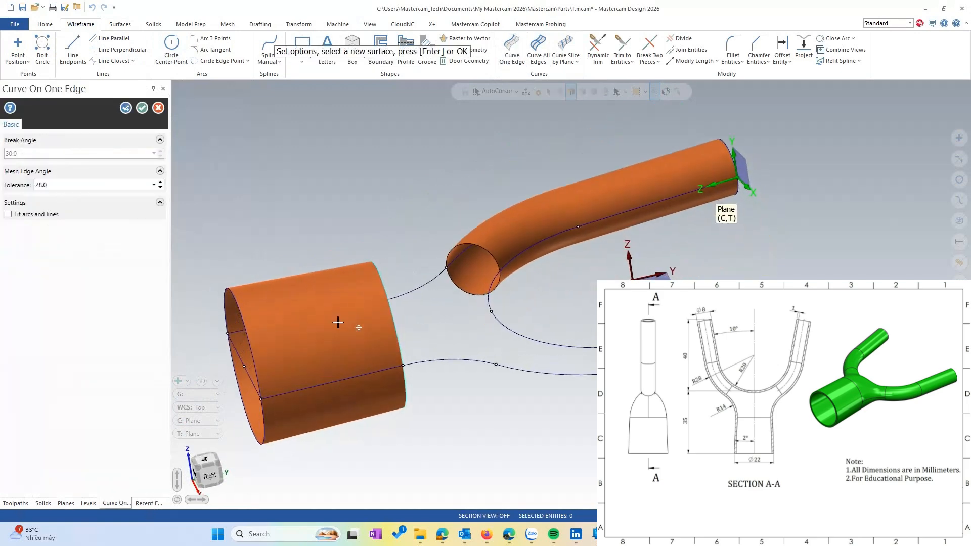
click(465, 258)
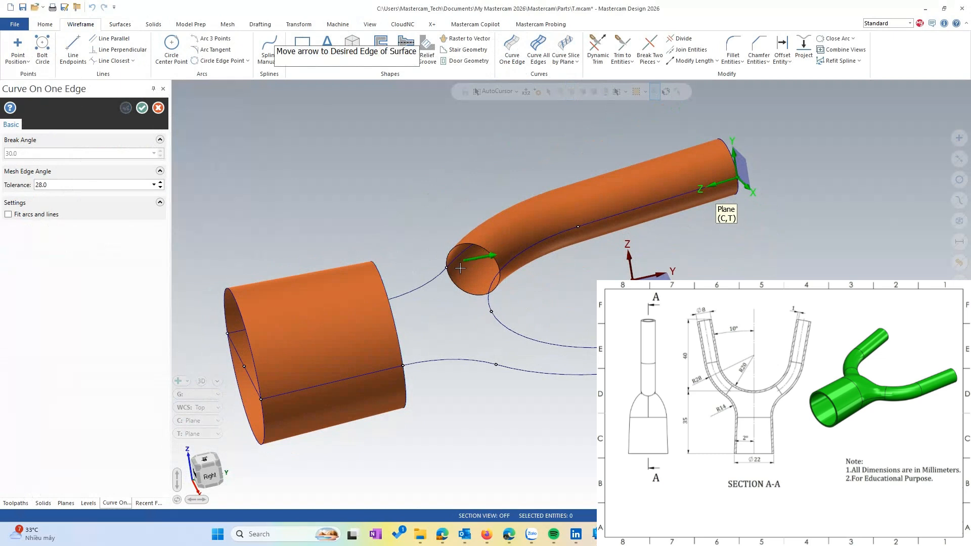
click(449, 290)
click(143, 107)
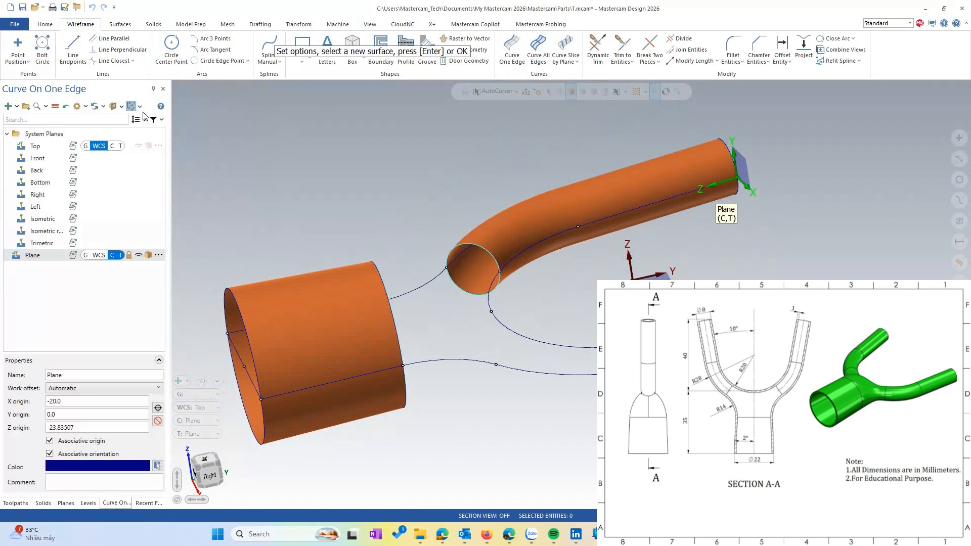
- Draw a line along the top of the base tube, from the base circle's upper quadrant to the upper point of the inner end's edge curve
scroll(431, 214, down, 3)
scroll(430, 214, up, 3)
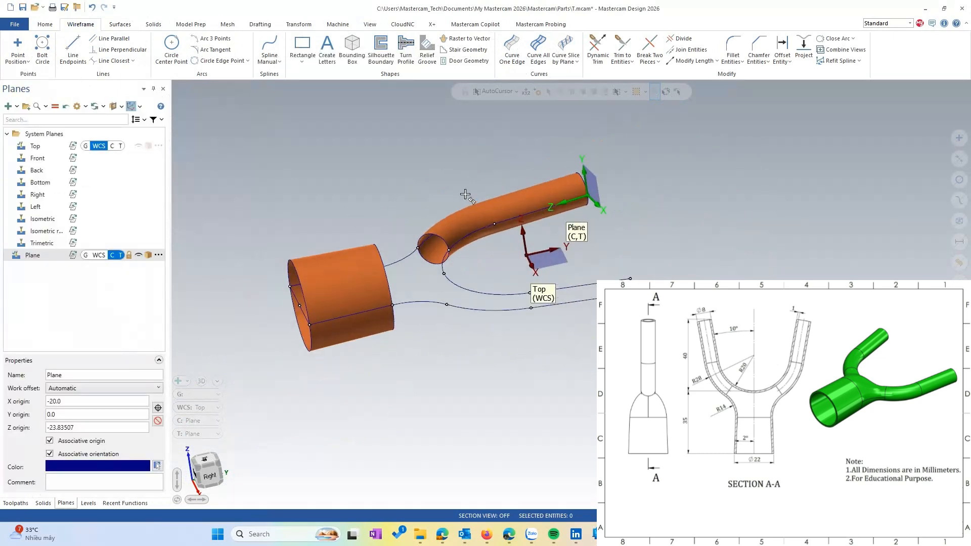
click(72, 48)
scroll(256, 227, up, 1)
click(263, 285)
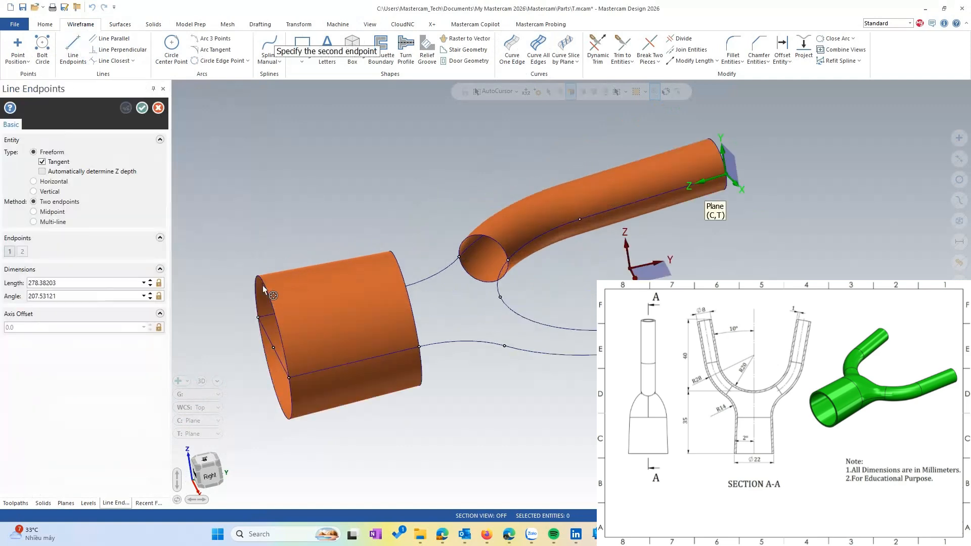
click(394, 269)
middle_drag(318, 258, 339, 281)
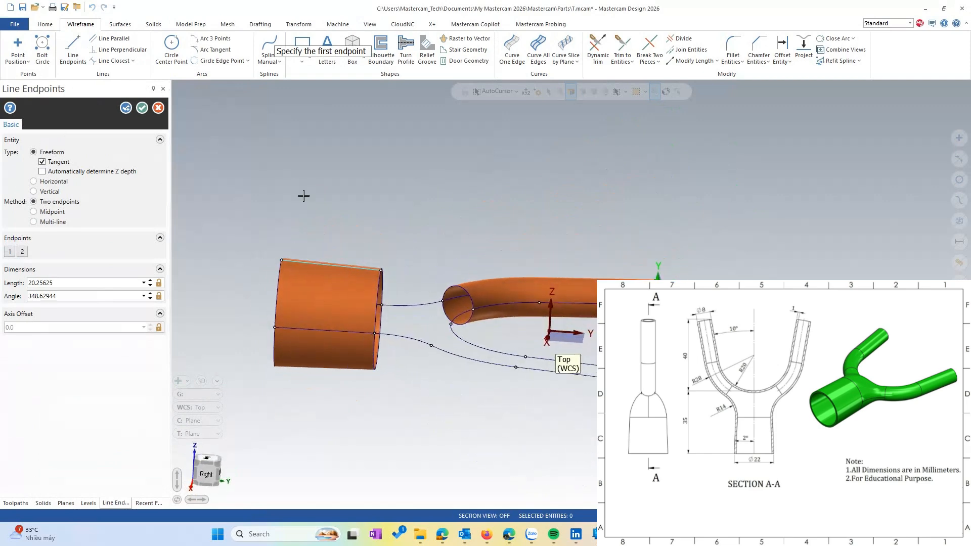
click(142, 108)
- On the Right plane, draw a 0–90° NURBS ellipse arc centered in the base tube's inner end, with radii A 14.75609 and B 10.29307
right_click(384, 180)
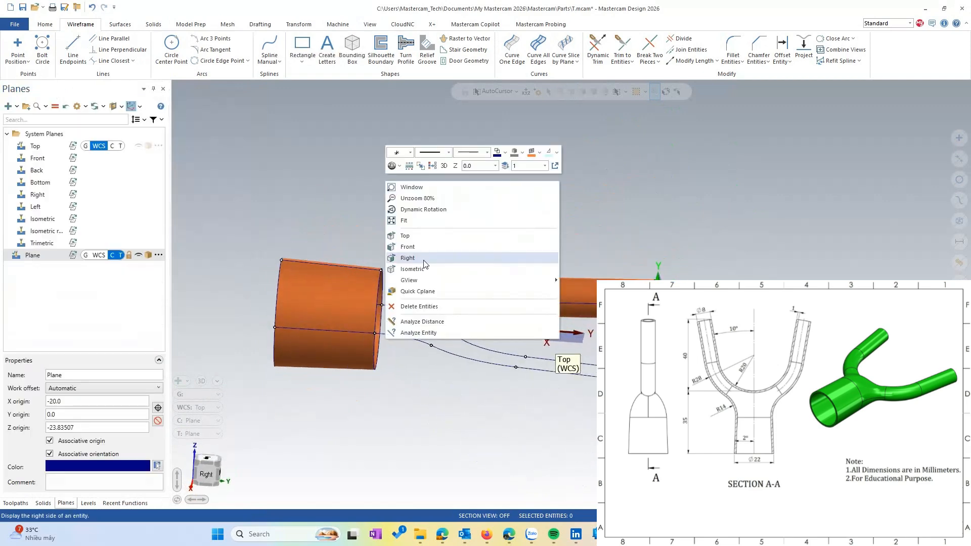
click(422, 258)
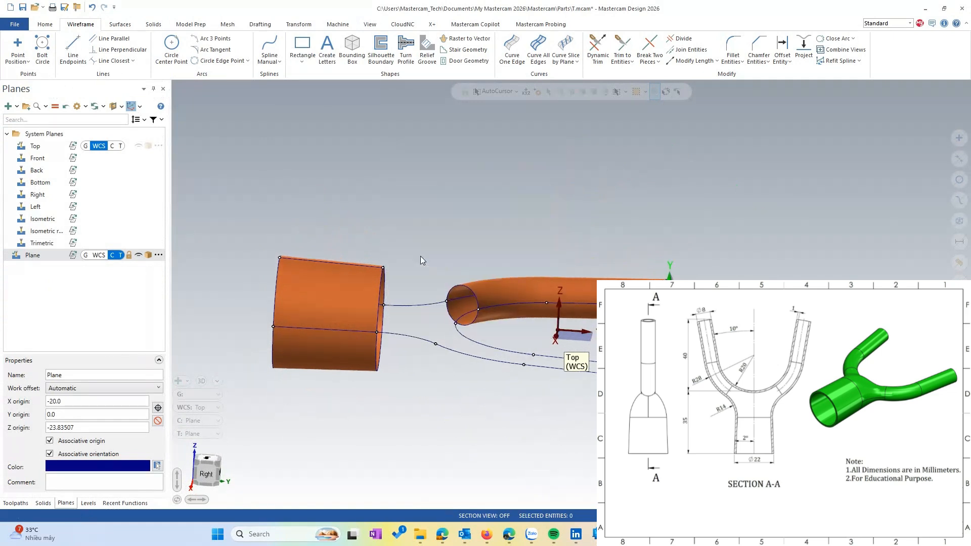
scroll(372, 225, down, 2)
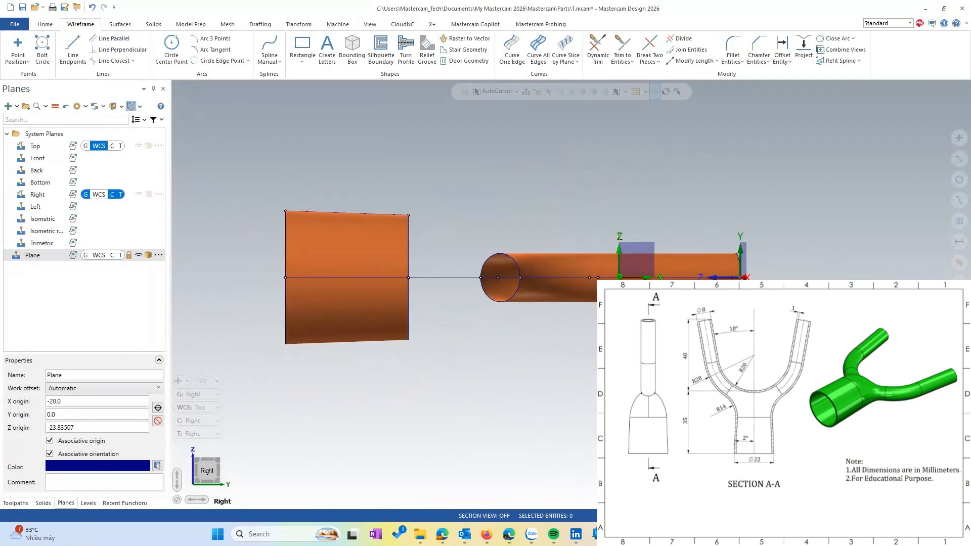
click(308, 64)
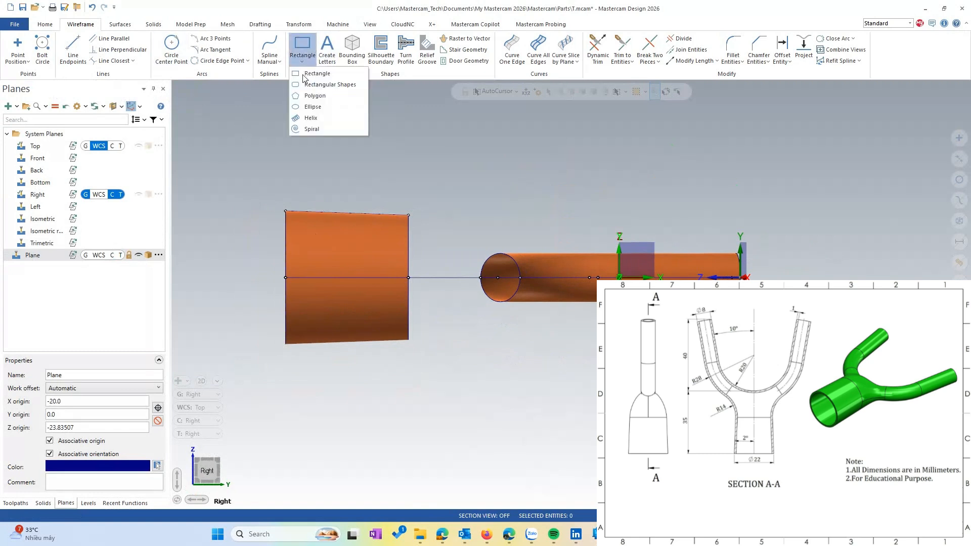
click(315, 97)
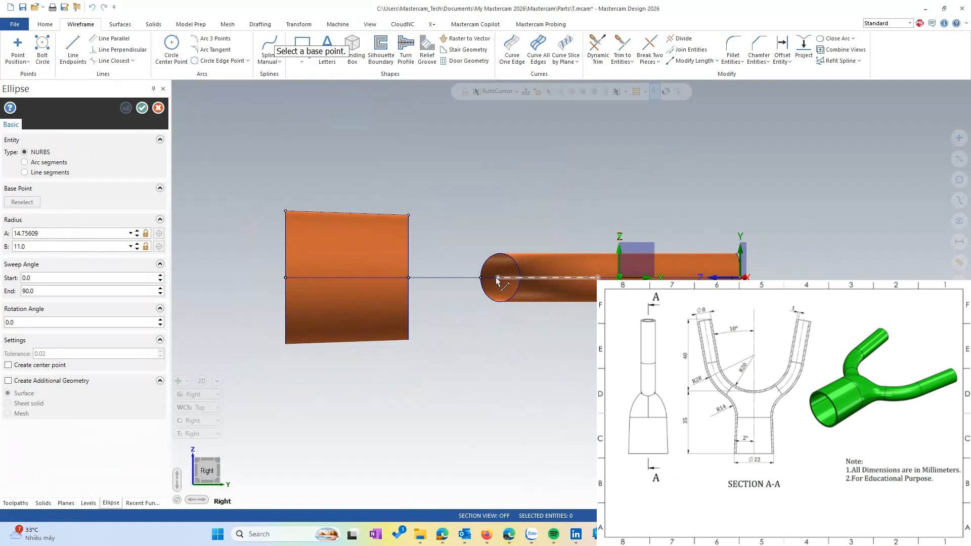
middle_drag(493, 279, 460, 277)
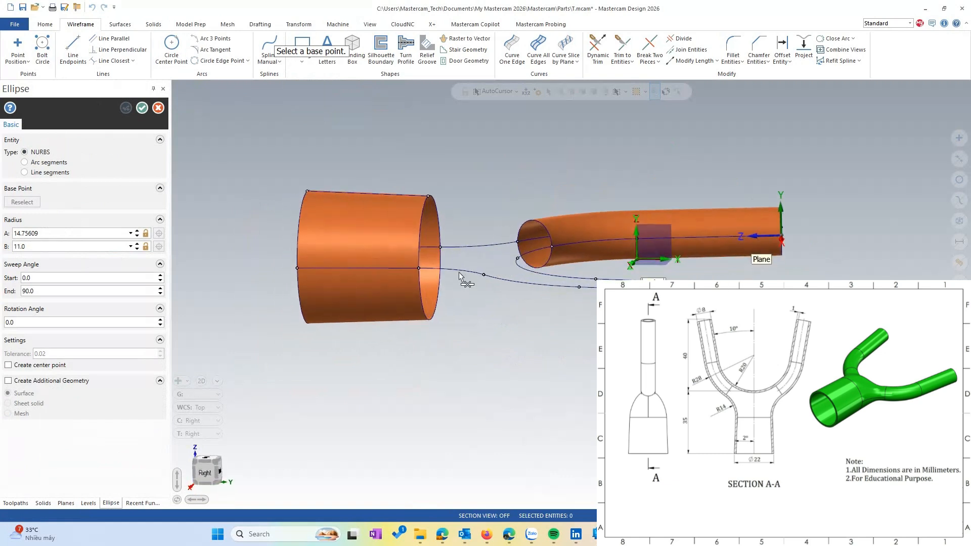
scroll(440, 231, up, 1)
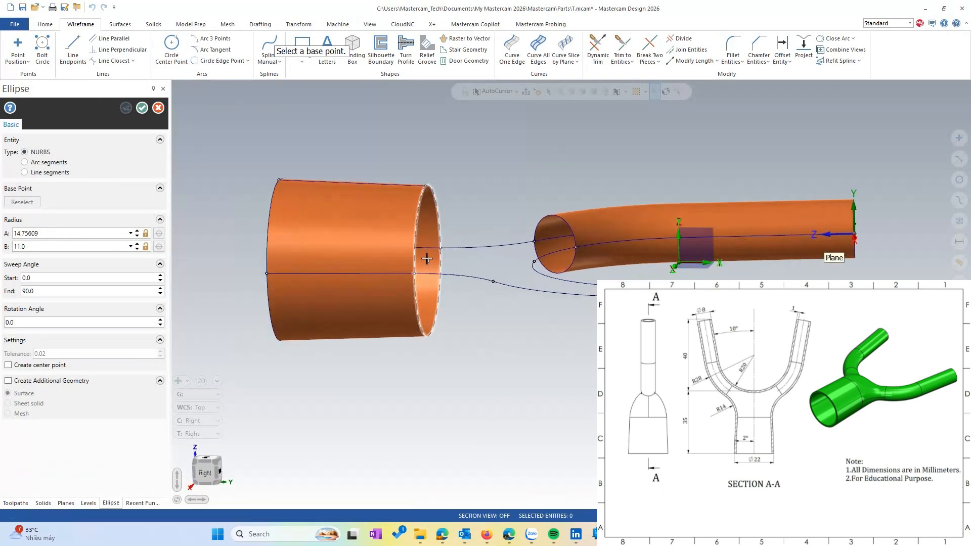
click(427, 264)
scroll(505, 262, up, 1)
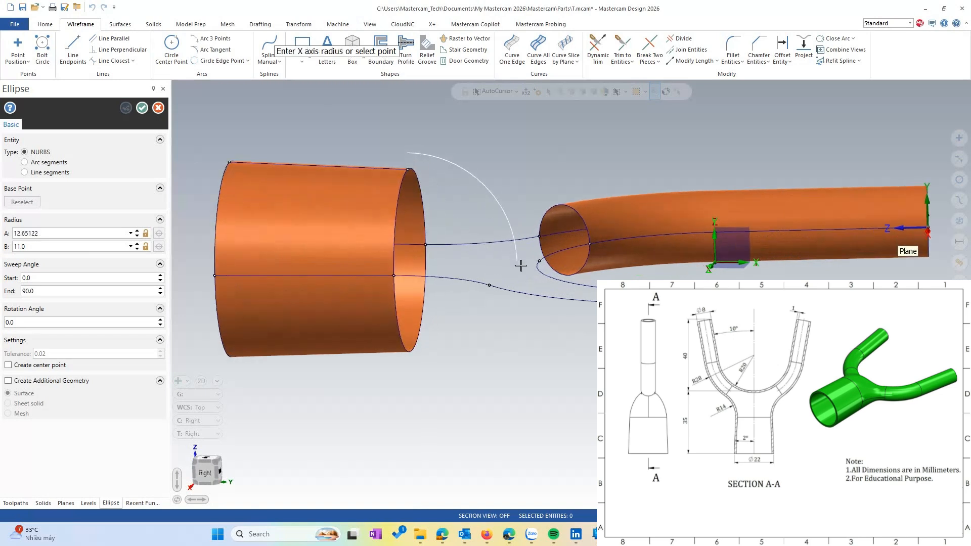
click(541, 266)
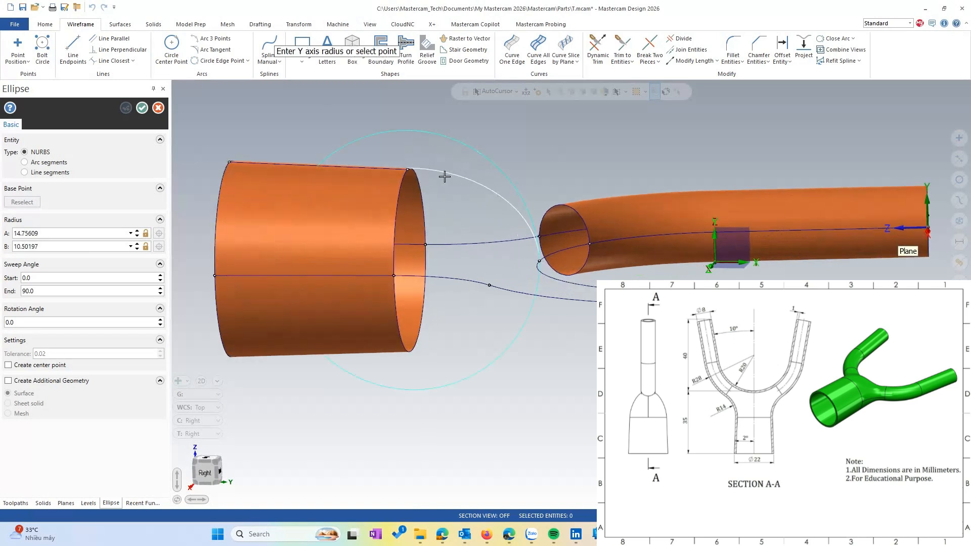
click(405, 171)
scroll(347, 196, down, 1)
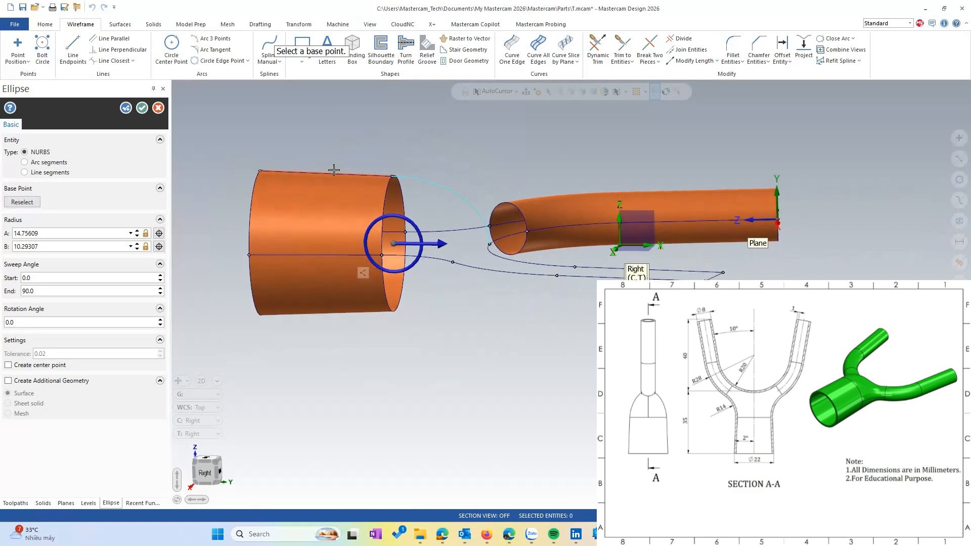
click(141, 108)
middle_drag(465, 303, 484, 294)
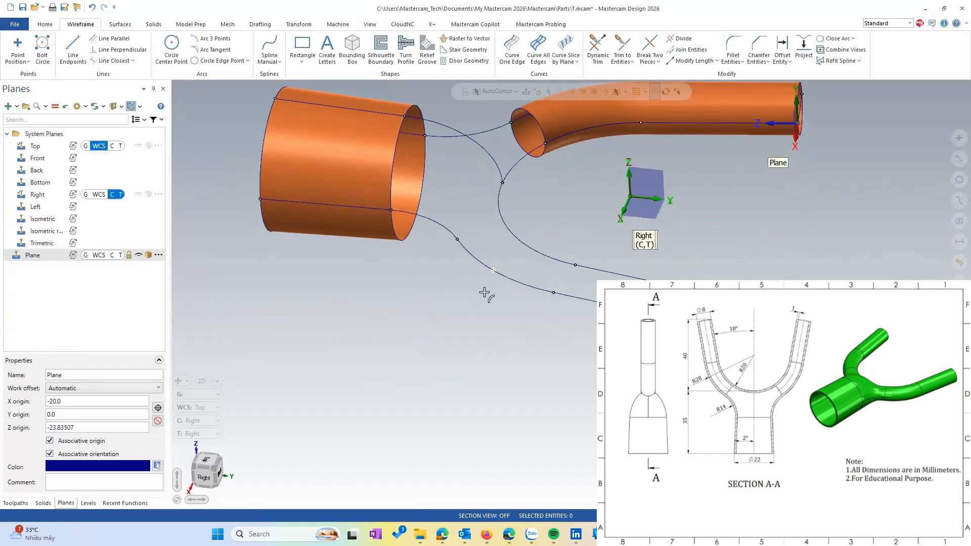
- Draw a 4 mm line at 180° from the ellipse arc's crotch end, and a 90° line about 13.1 mm long from its far end
scroll(347, 274, down, 1)
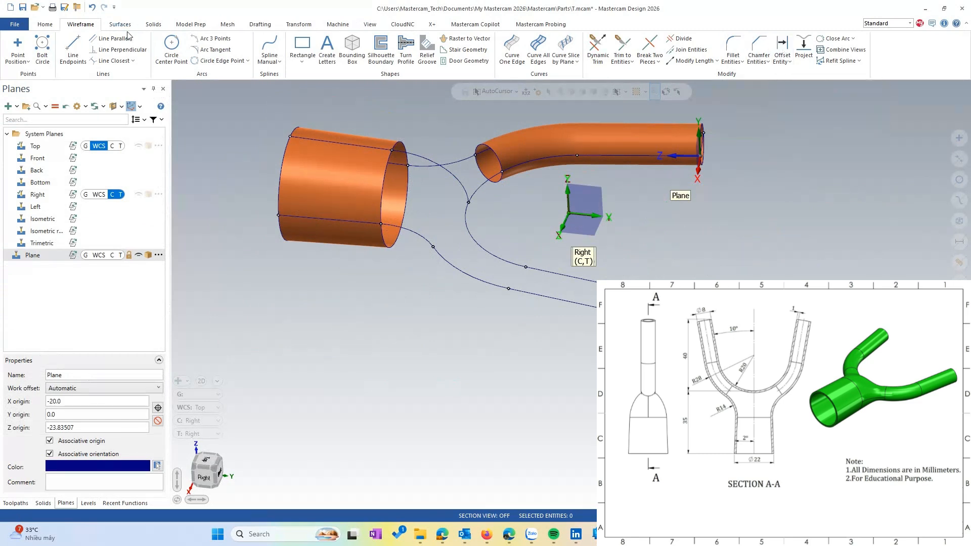
click(73, 48)
click(421, 203)
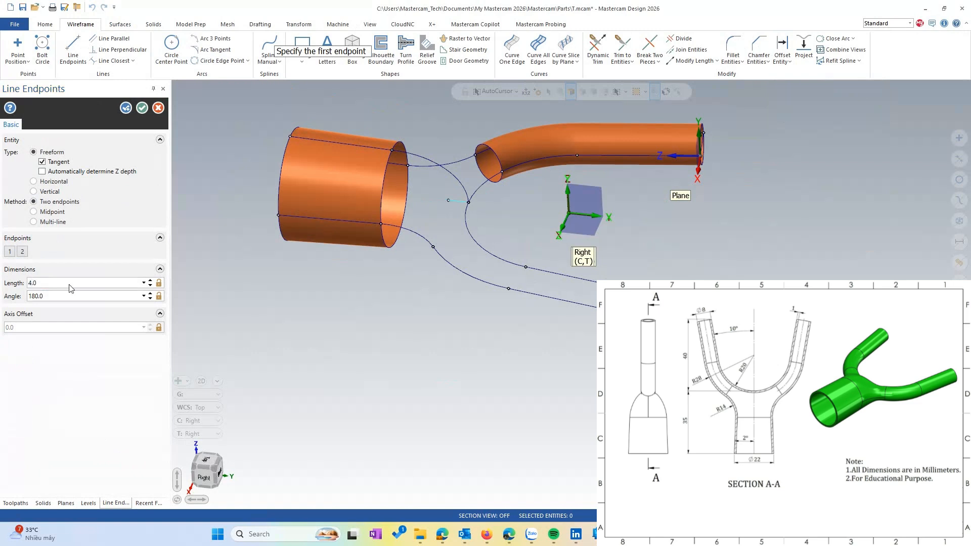
click(448, 201)
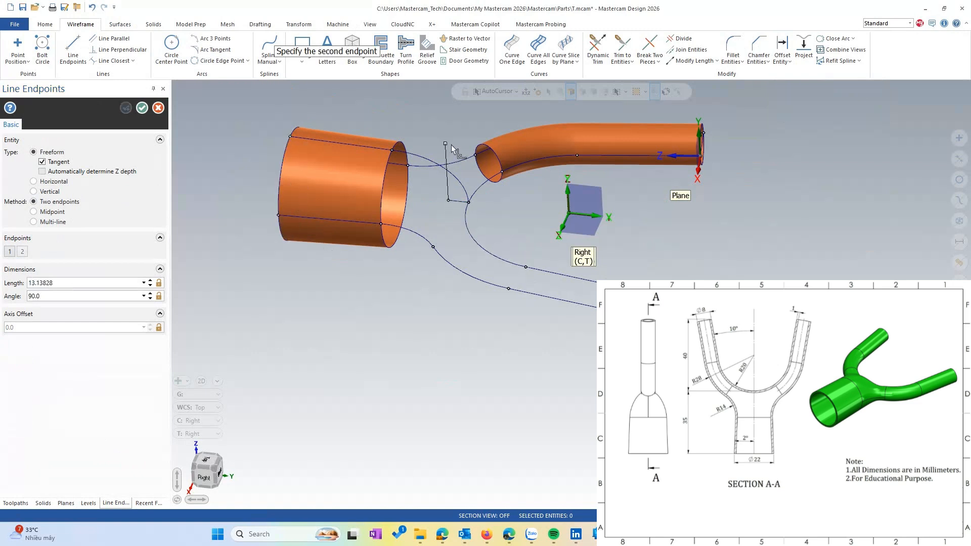
click(452, 146)
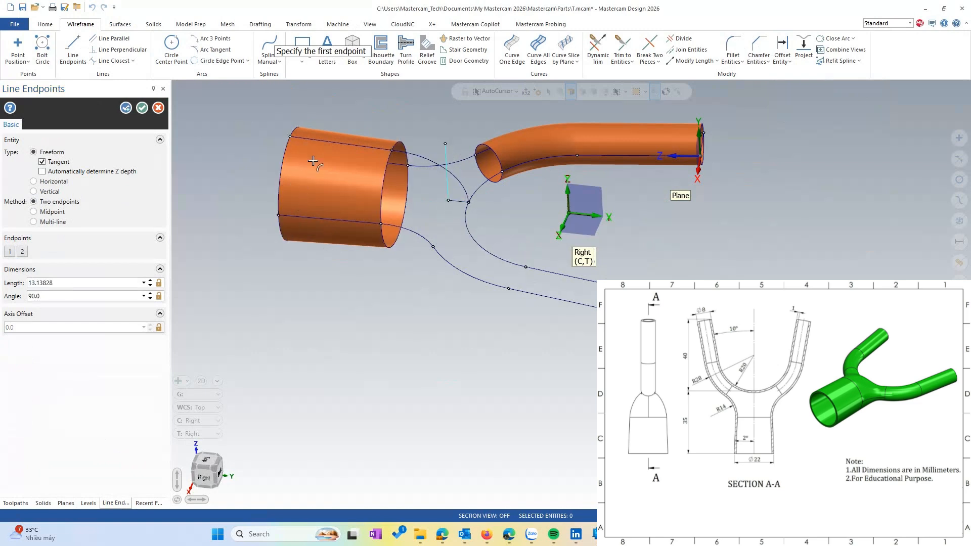
- Break the ellipse arc where the vertical line crosses it and delete the vertical line
click(650, 47)
scroll(511, 110, up, 2)
click(441, 212)
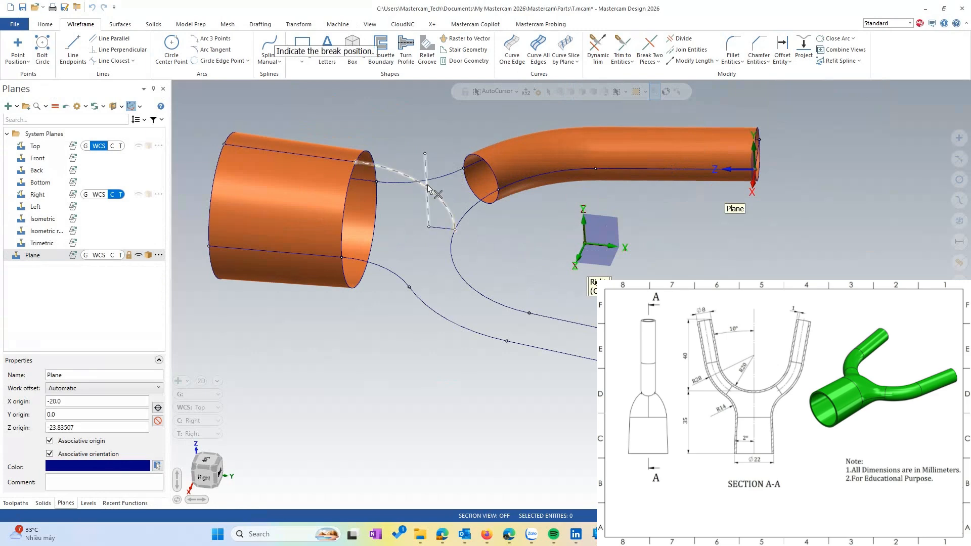
click(427, 186)
scroll(229, 101, up, 1)
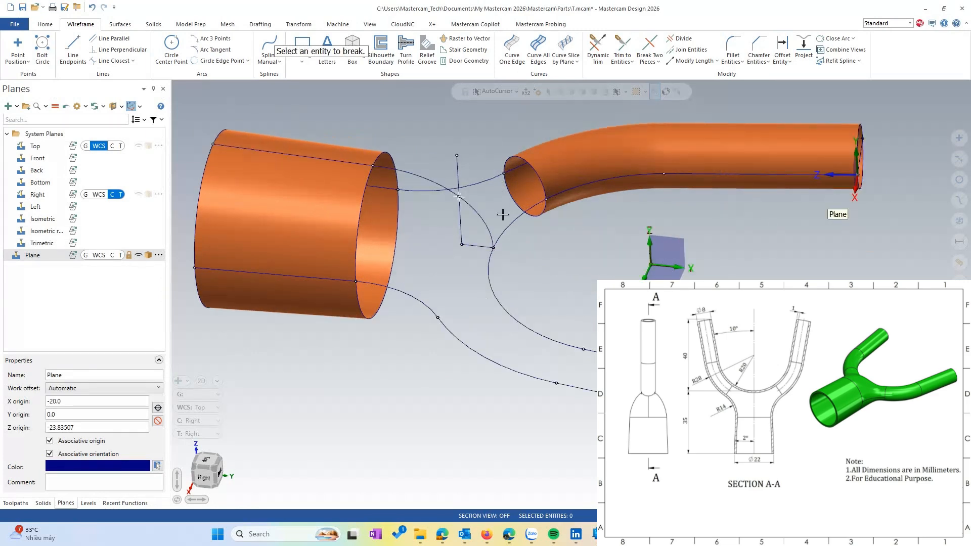
key(Escape)
click(457, 163)
key(Delete)
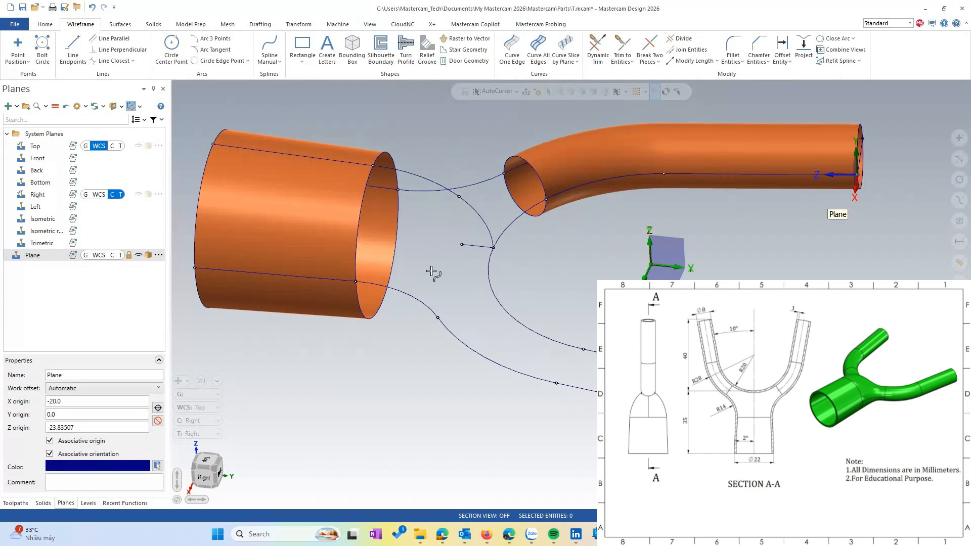
- Mirror the left arm tube surface as a copy about the Y axis with an X offset of 0
middle_drag(458, 163, 535, 172)
click(535, 172)
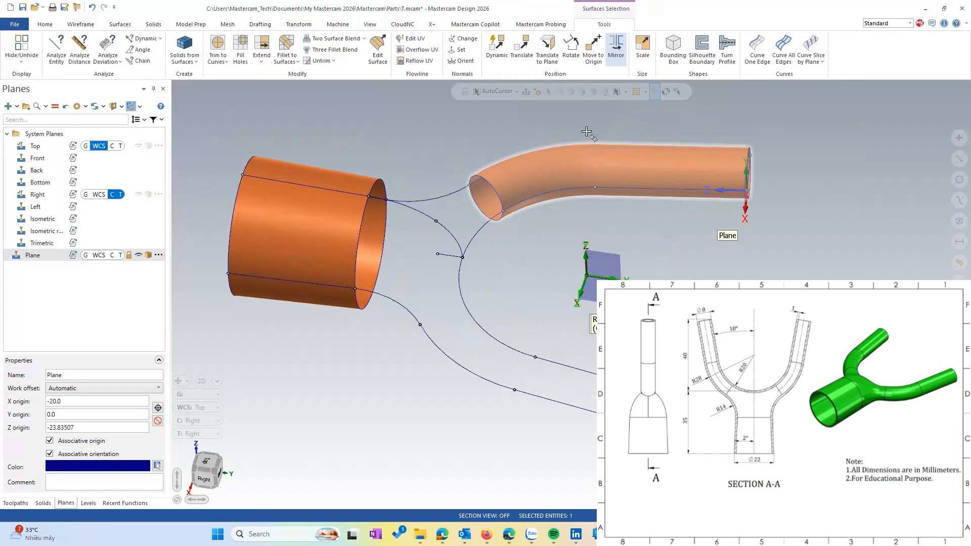
right_click(621, 226)
click(645, 312)
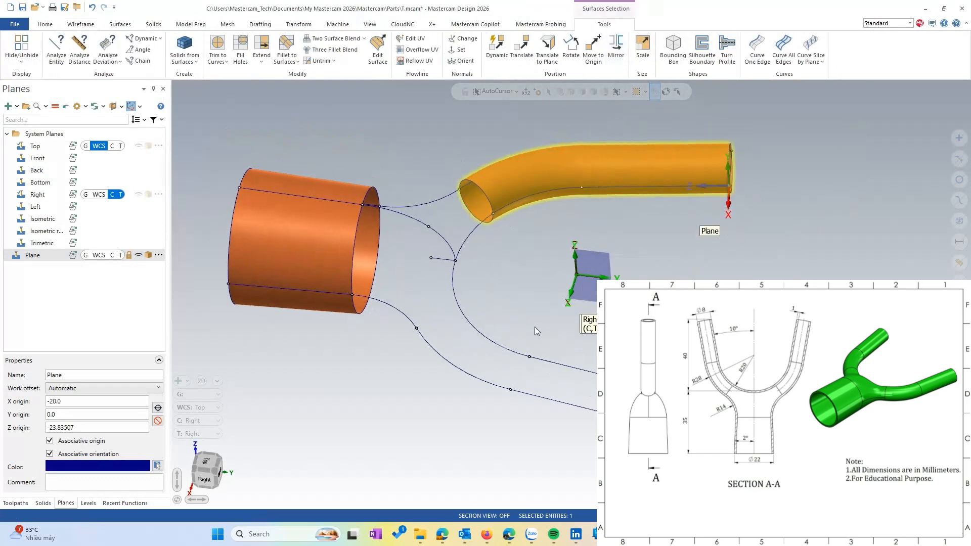
click(615, 44)
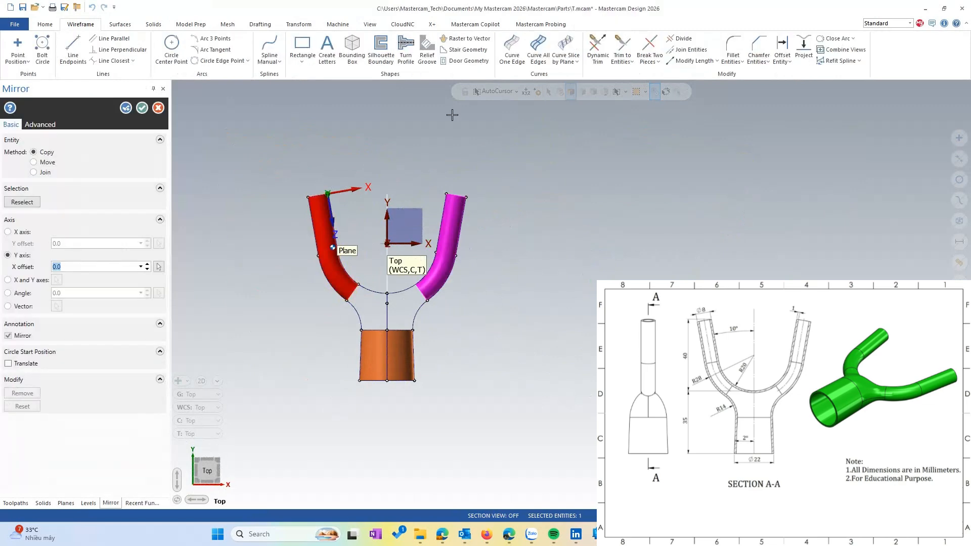
click(126, 104)
- Create an edge curve on the bent open end of the mirrored arm tube
middle_drag(469, 253, 422, 324)
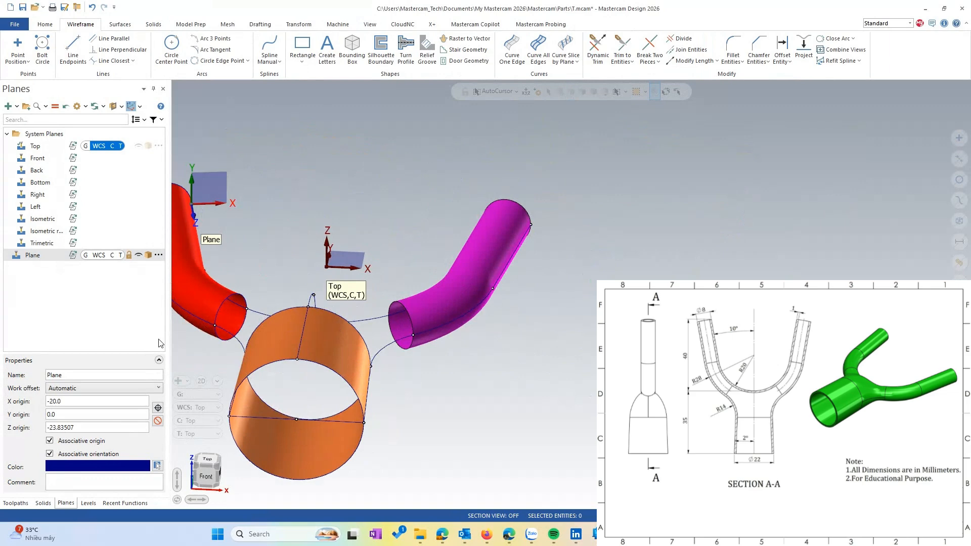
click(512, 51)
scroll(421, 293, up, 3)
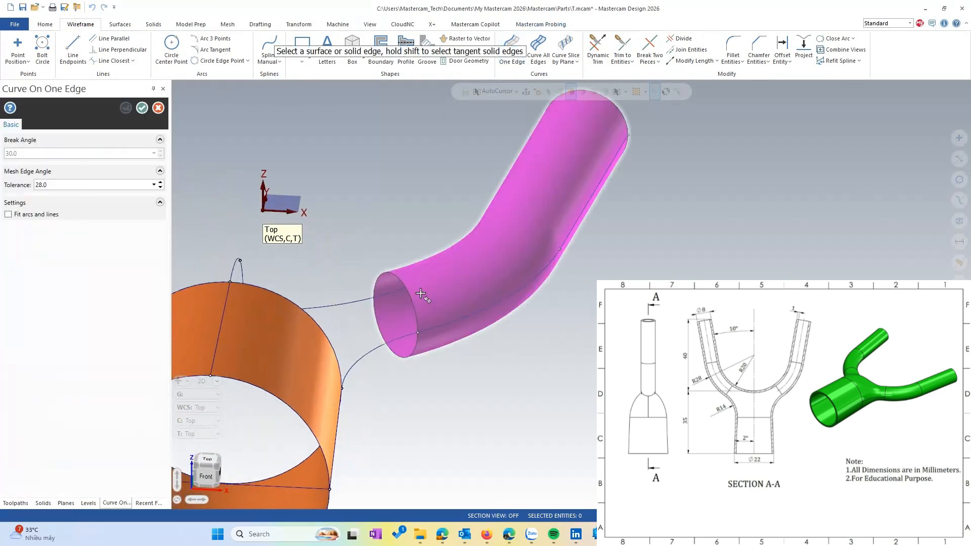
click(421, 293)
click(388, 324)
scroll(388, 325, up, 1)
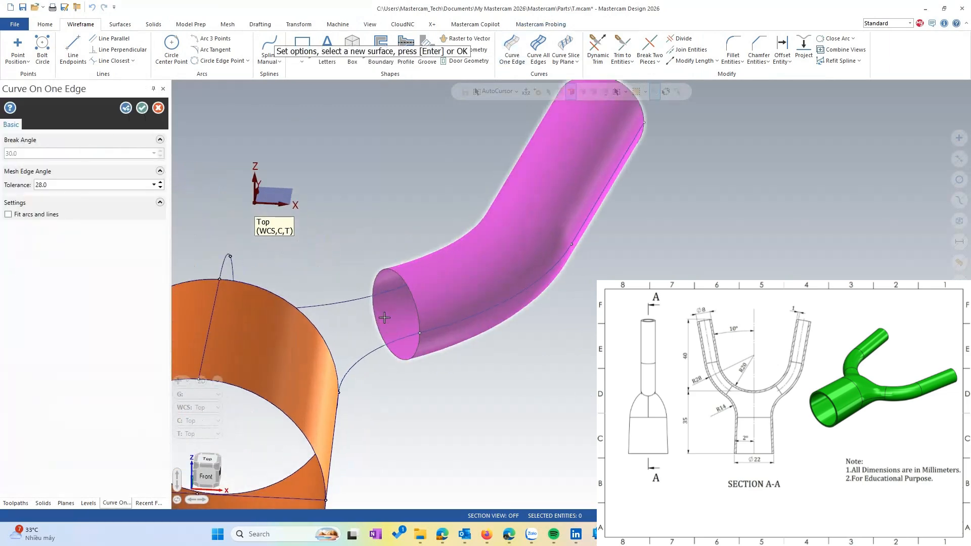
middle_drag(384, 317, 387, 334)
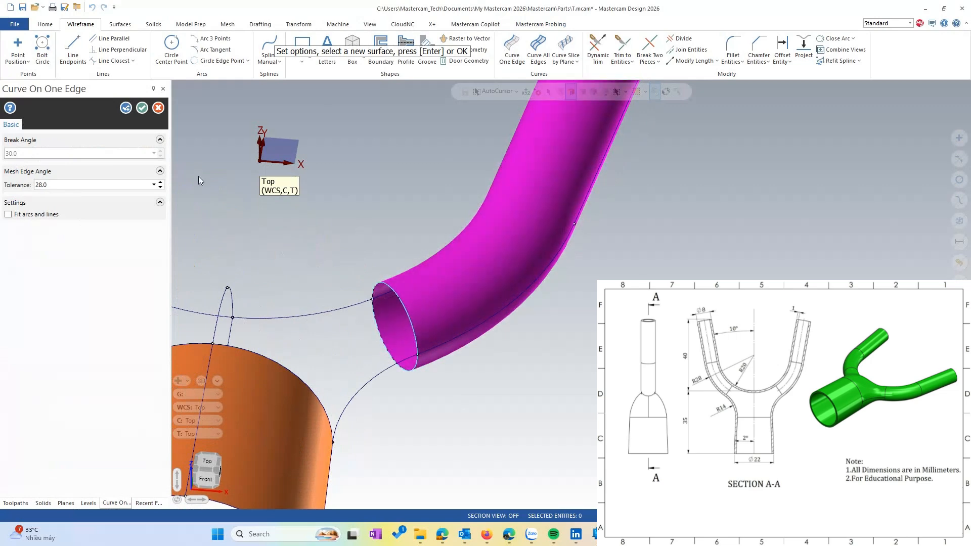
click(142, 108)
- Break the bent-end edge curves of both arm tubes at their upper points
middle_drag(323, 303, 462, 206)
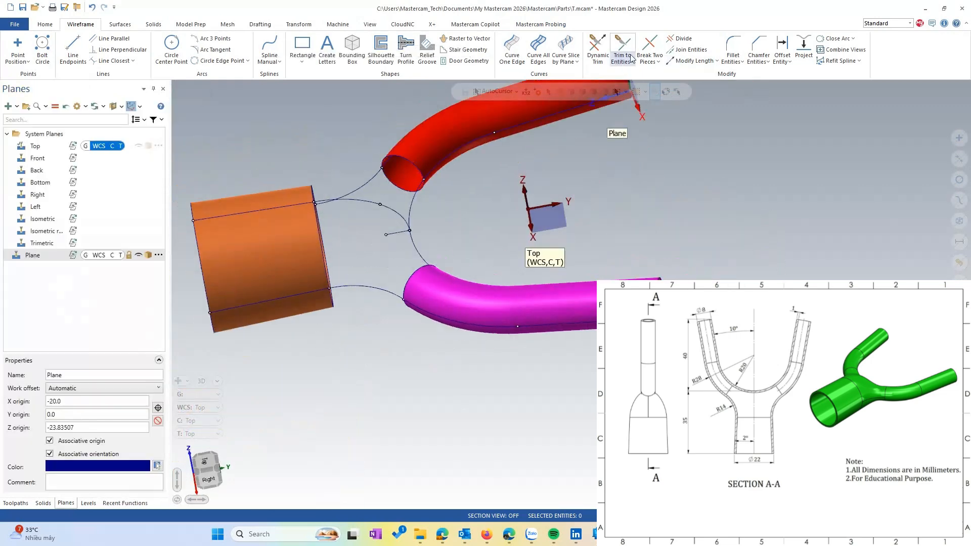
click(653, 48)
scroll(494, 103, up, 3)
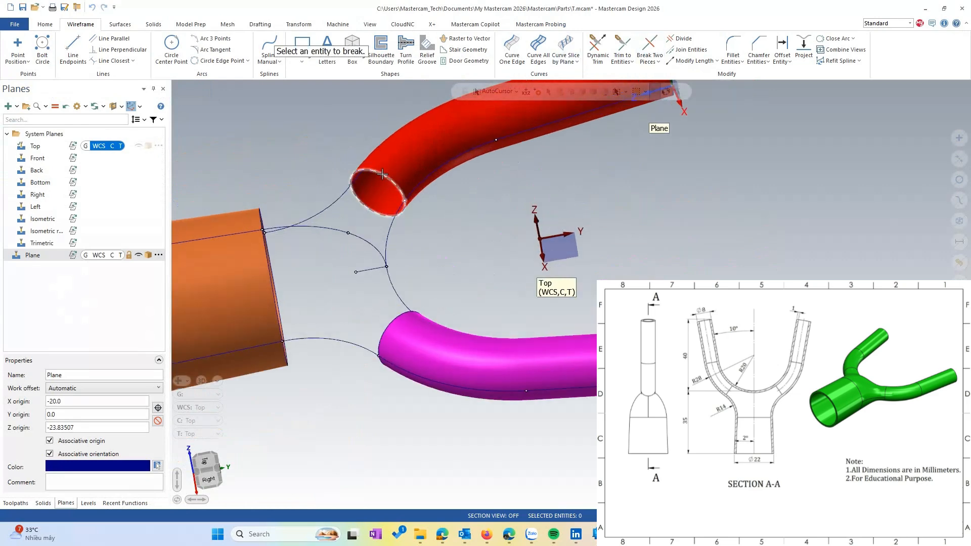
click(382, 174)
click(372, 171)
click(398, 321)
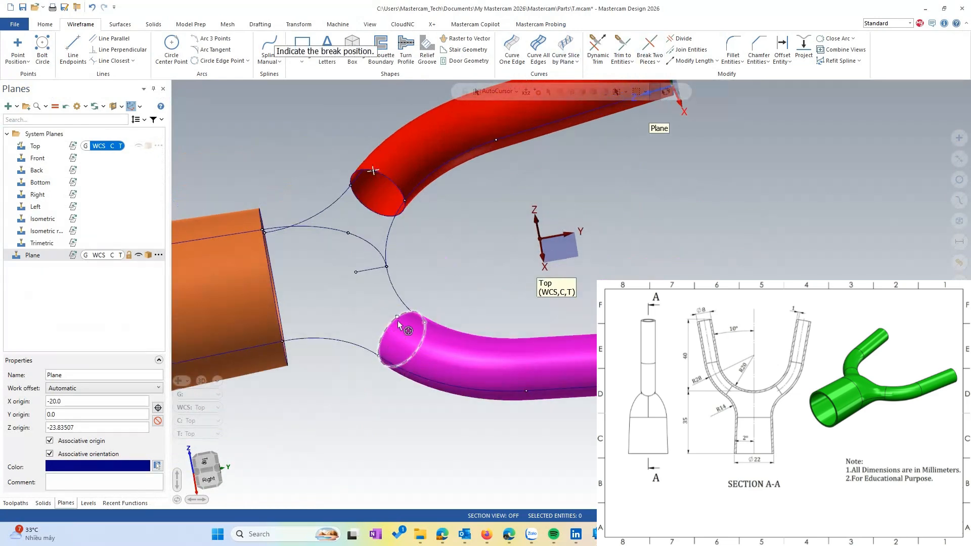
click(398, 321)
- Break the base tube's inner-end edge curve where it meets the side arc leading to the mirrored arm
middle_drag(344, 304, 403, 206)
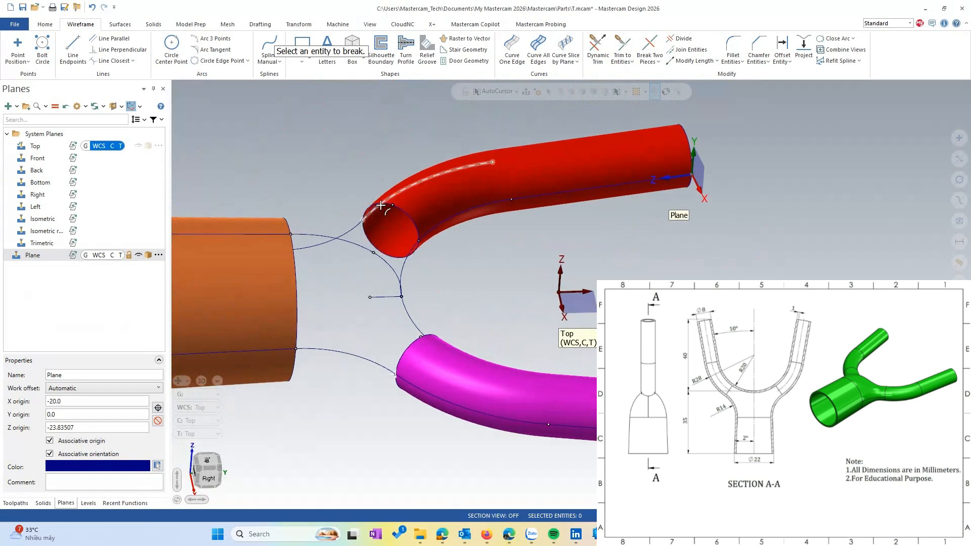
middle_drag(379, 202, 336, 217)
click(362, 214)
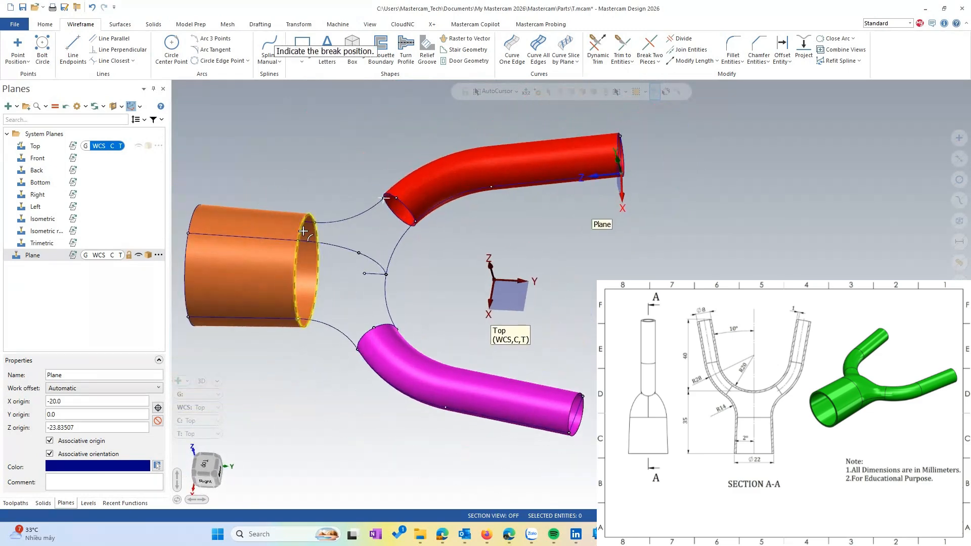
scroll(301, 273, up, 2)
click(314, 327)
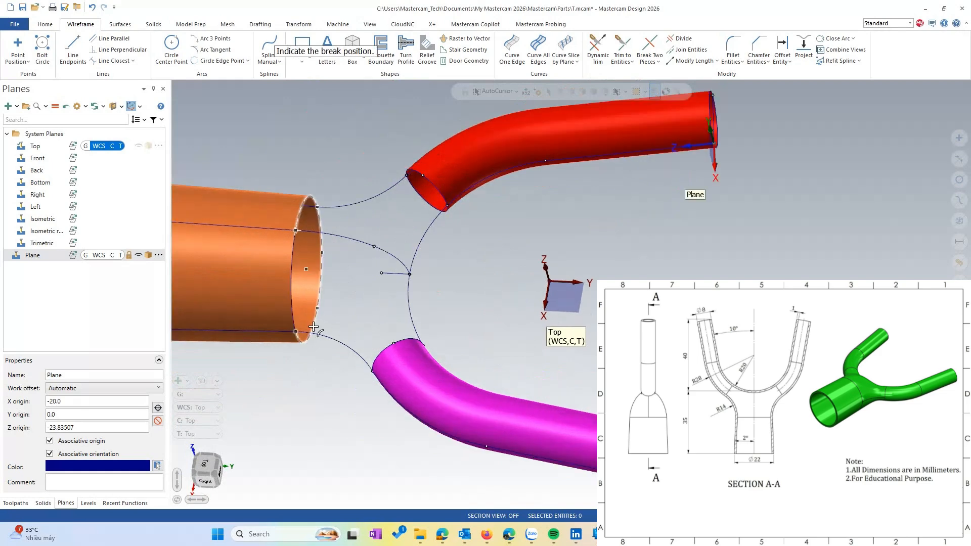
middle_drag(309, 337, 270, 369)
click(279, 357)
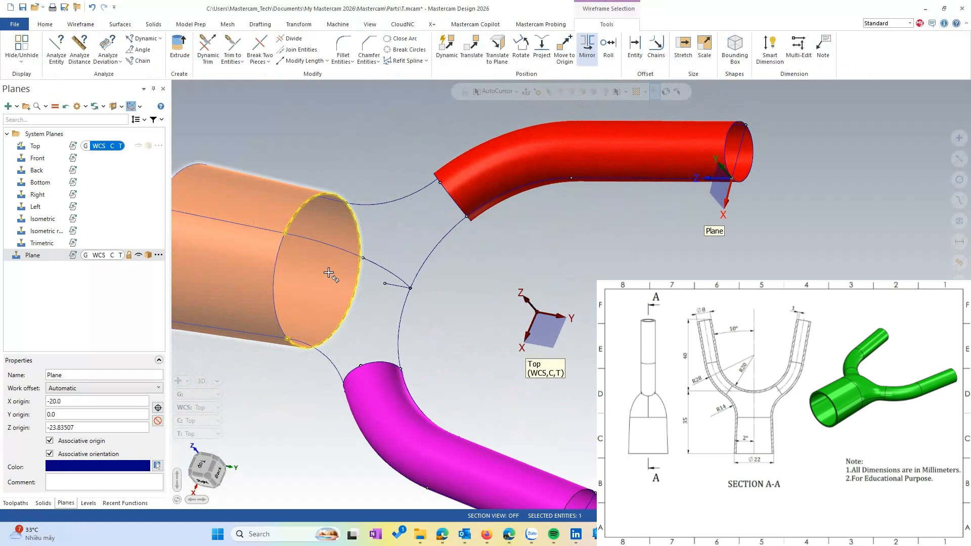
mouse_move(331, 195)
middle_down()
mouse_move(303, 228)
mouse_move(327, 193)
middle_up()
key(Escape)
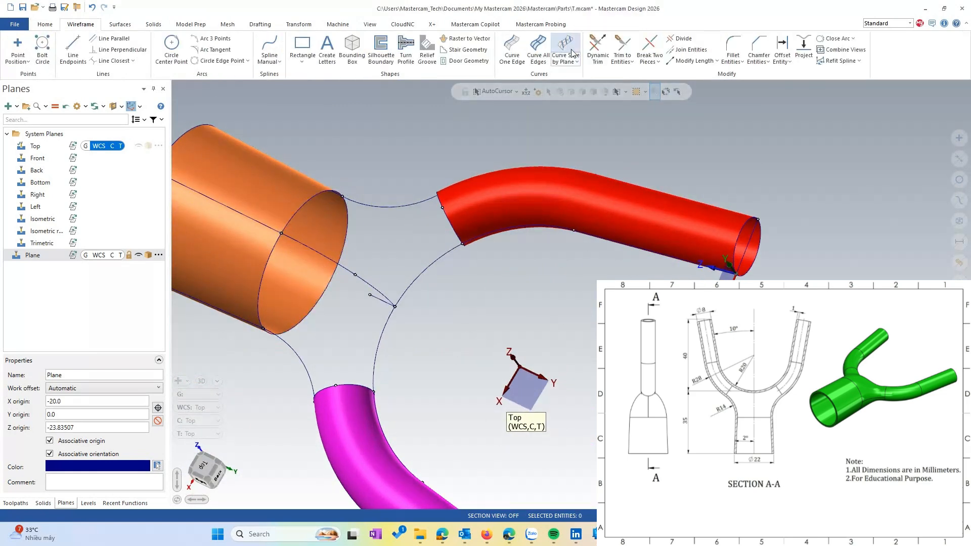
- Break the base tube's inner-end edge curve where it meets the side arc leading to the left arm
click(650, 51)
click(344, 197)
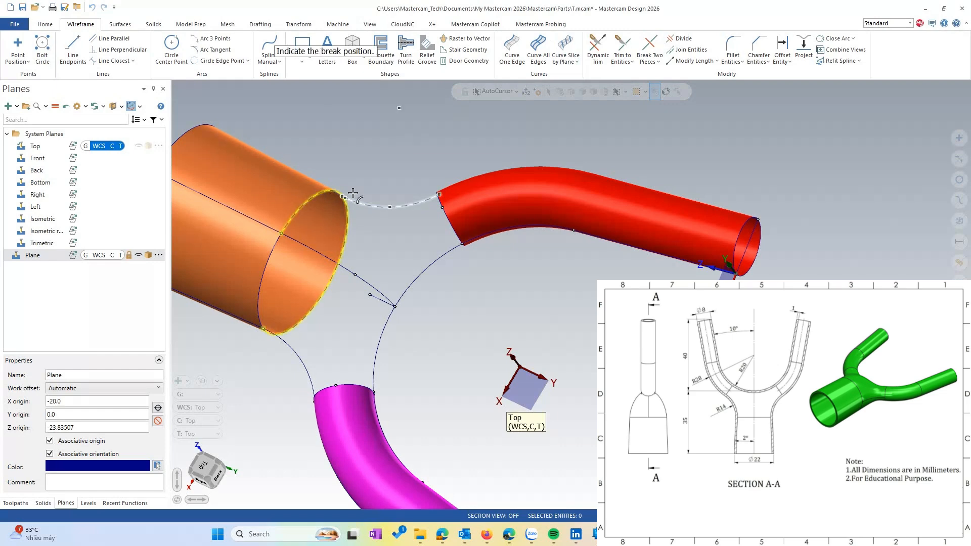
scroll(345, 197, up, 2)
scroll(353, 193, up, 2)
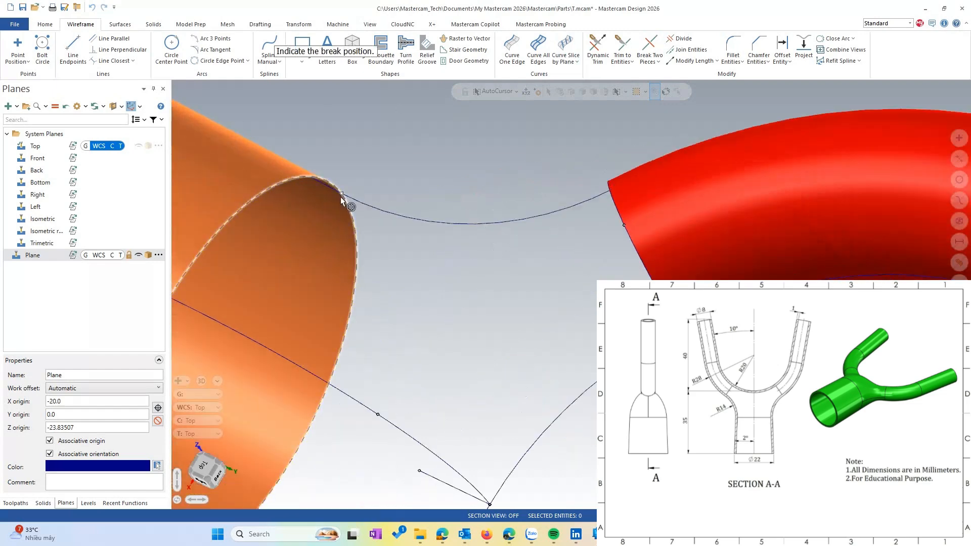
click(346, 198)
middle_drag(328, 207, 378, 193)
scroll(349, 216, down, 4)
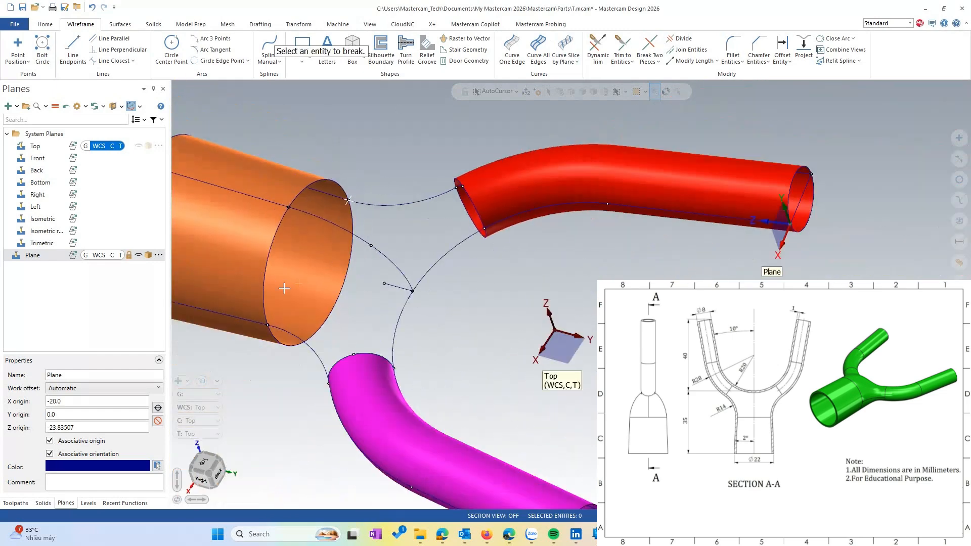
key(Escape)
- Break the mirrored arm's bent-end edge curve where it meets the inner arc of the crotch
scroll(291, 288, down, 1)
click(306, 337)
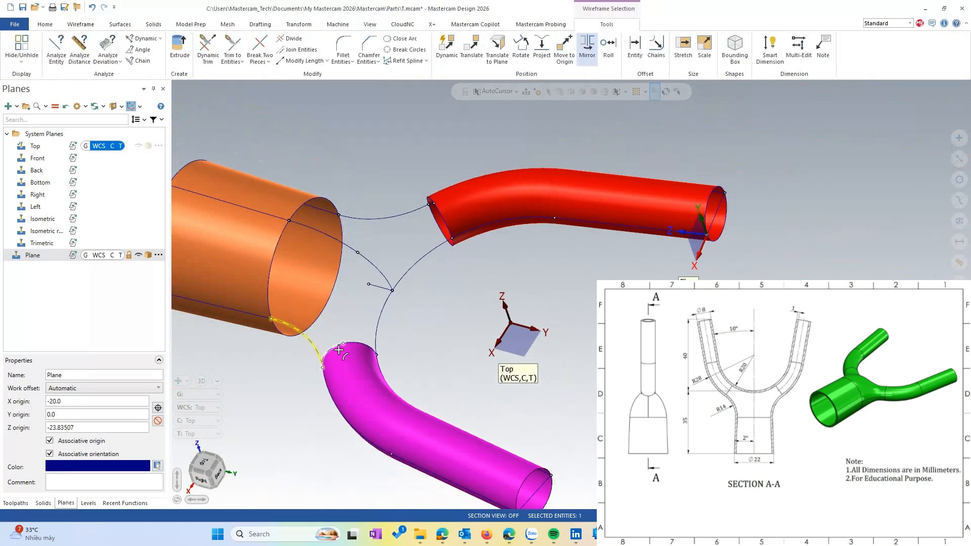
click(349, 343)
middle_drag(386, 347, 425, 342)
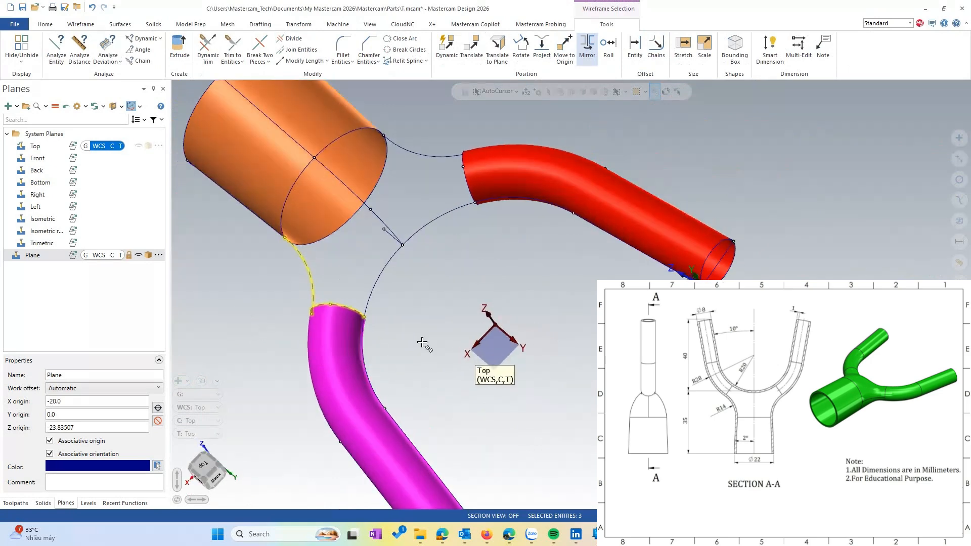
key(Escape)
click(650, 48)
scroll(447, 365, up, 2)
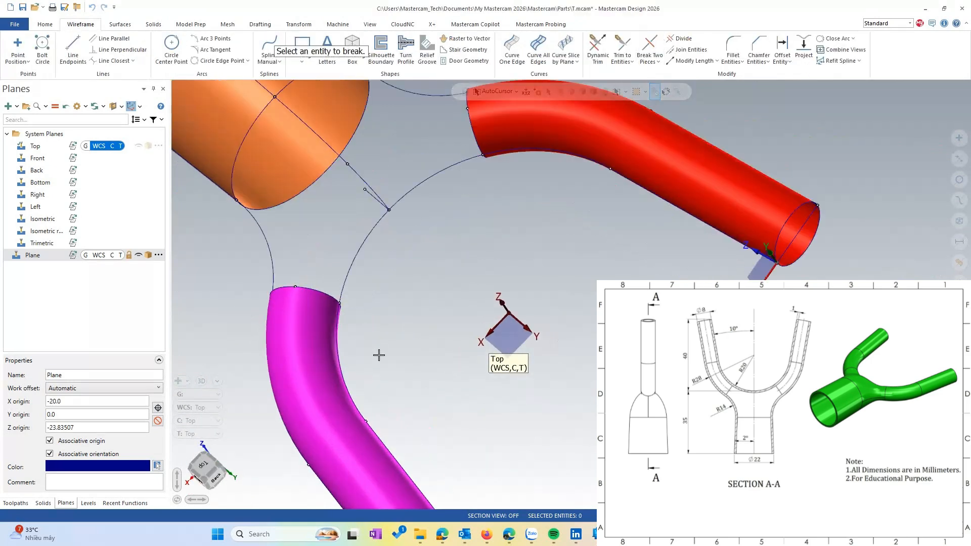
click(339, 303)
scroll(339, 303, up, 2)
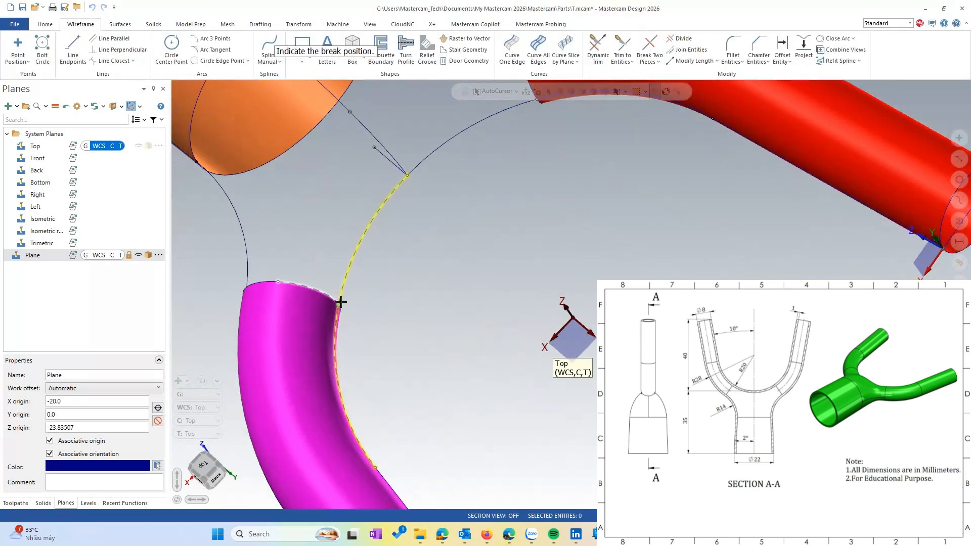
click(340, 305)
- Break the left arm's bent-end edge curve where it meets the inner arc of the crotch
scroll(341, 306, down, 2)
click(485, 159)
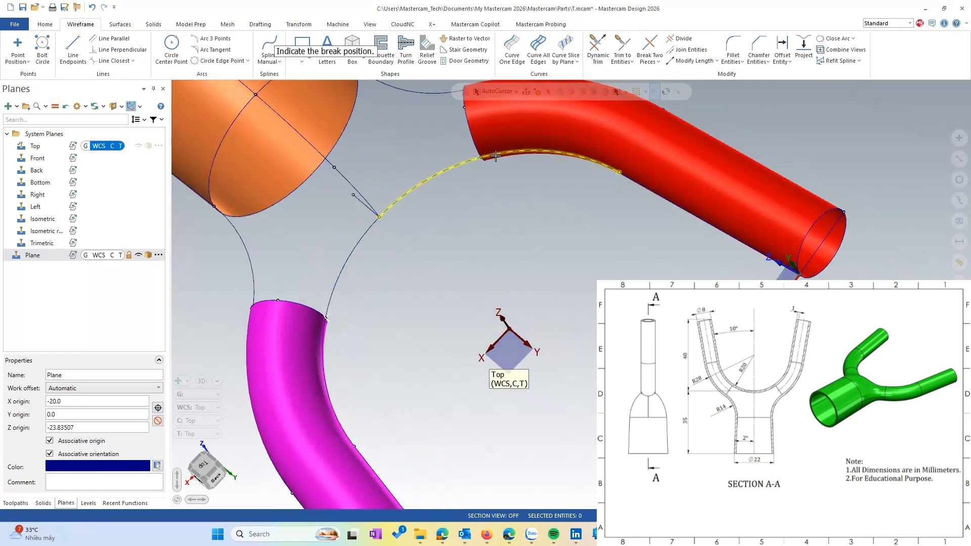
click(484, 159)
scroll(374, 202, down, 3)
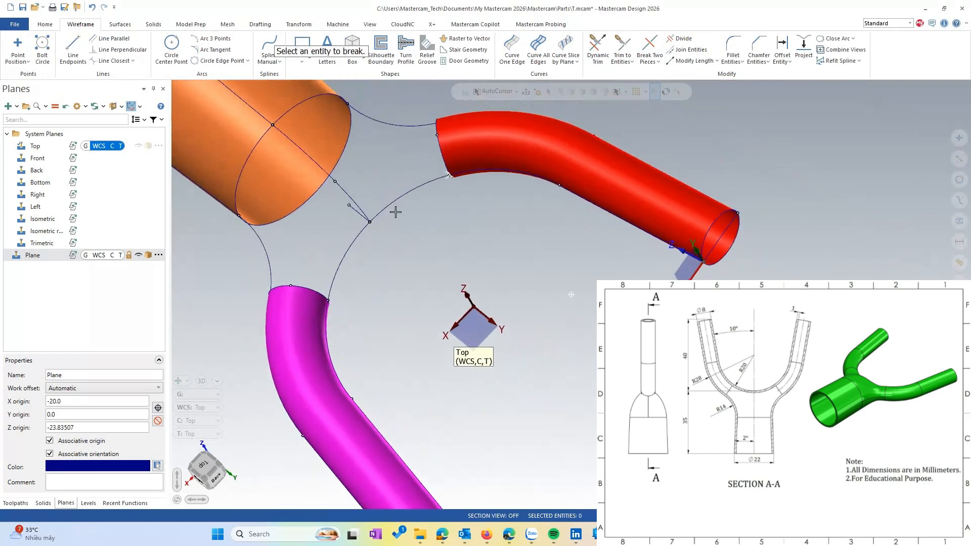
scroll(349, 229, down, 2)
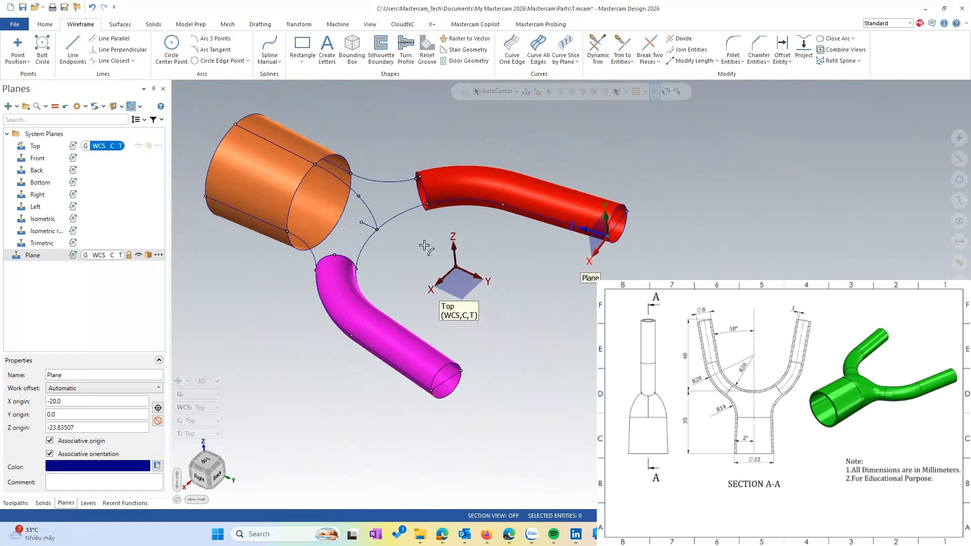
- Sweep a surface with the Rotate method across the two arm-end edge curves and the center arc, following the inner crotch arc
click(120, 24)
click(185, 50)
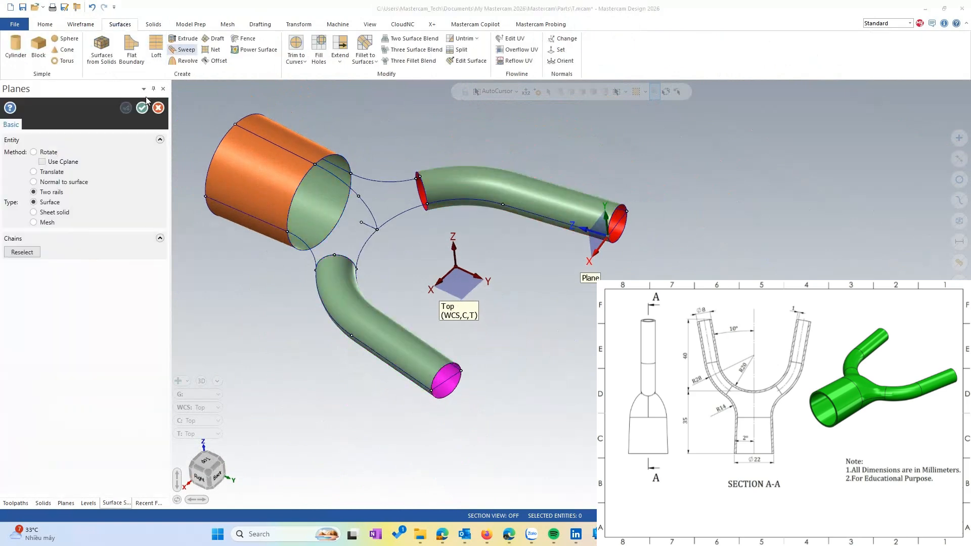
click(56, 155)
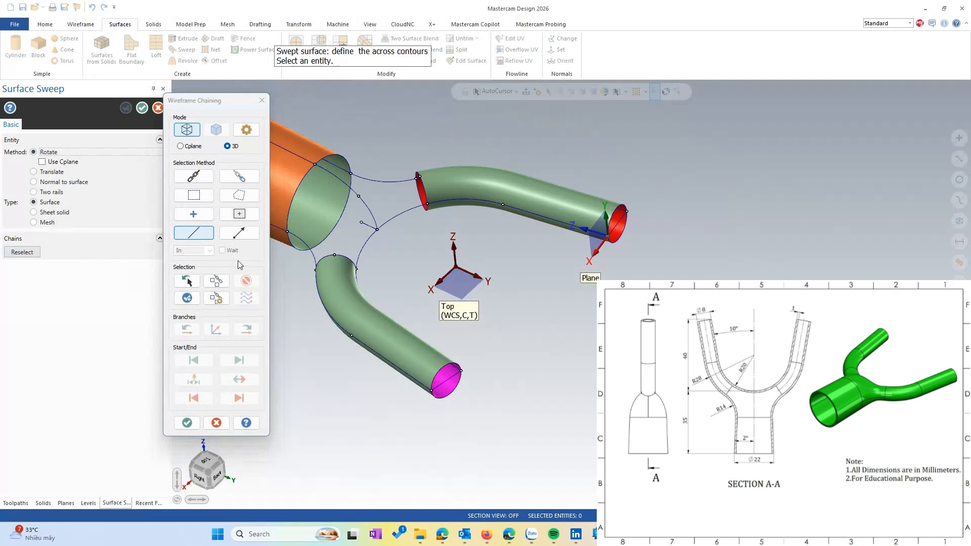
click(351, 265)
click(376, 215)
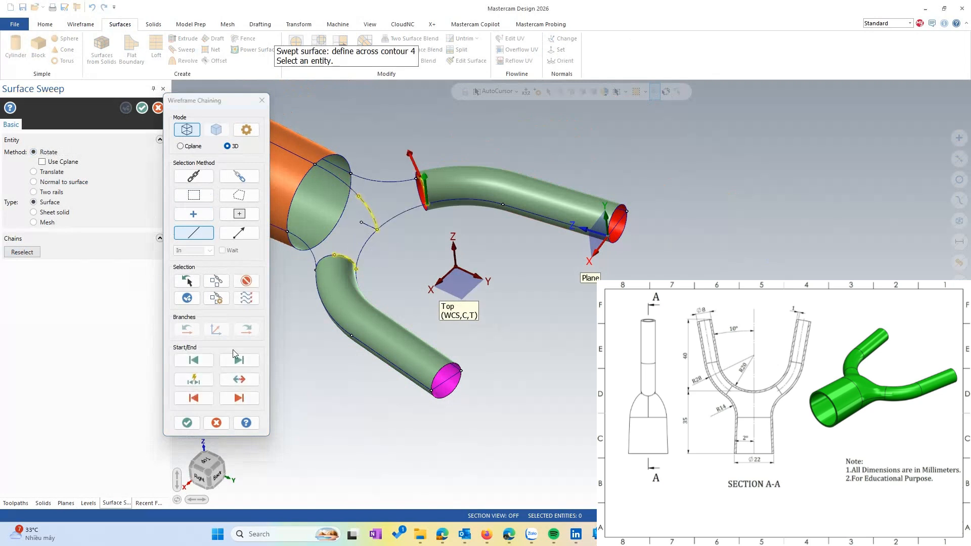
click(187, 422)
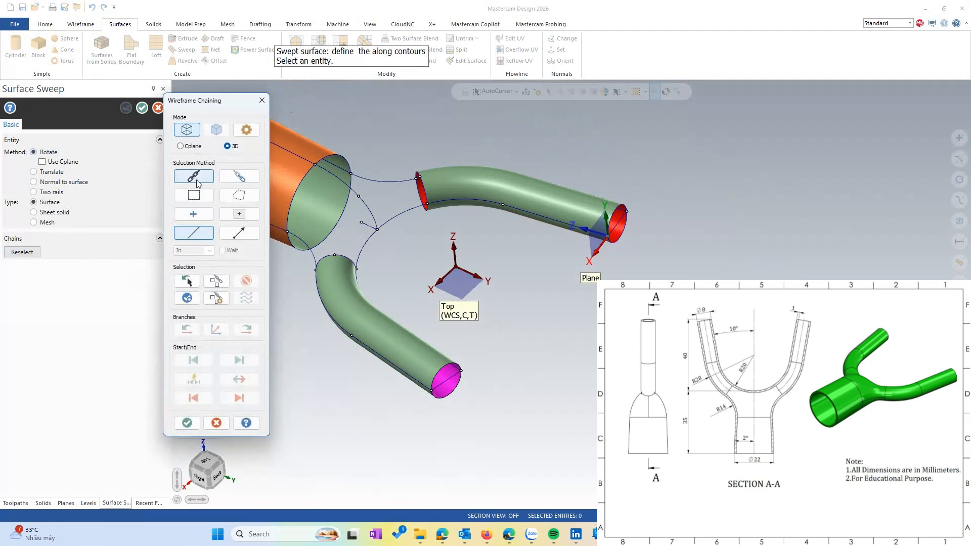
click(239, 176)
click(364, 255)
click(402, 212)
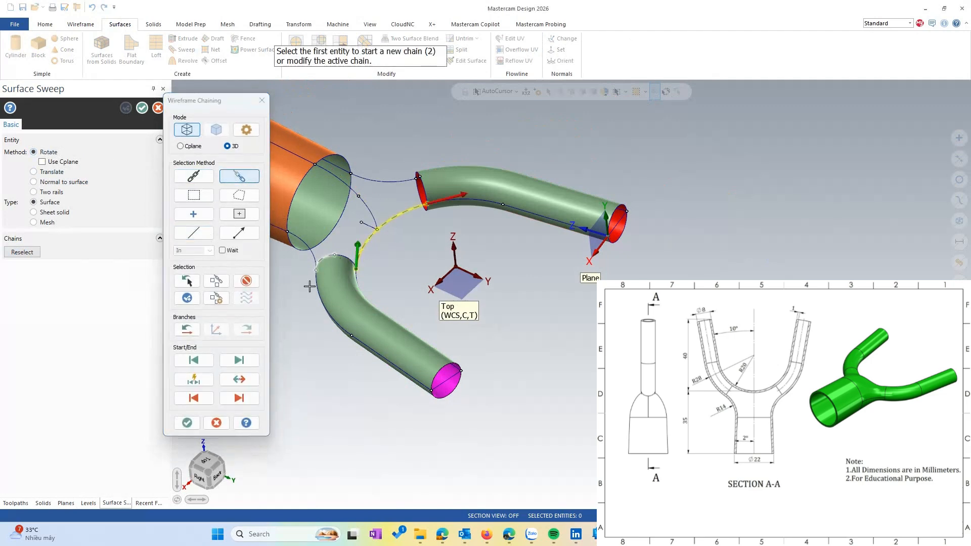
click(187, 424)
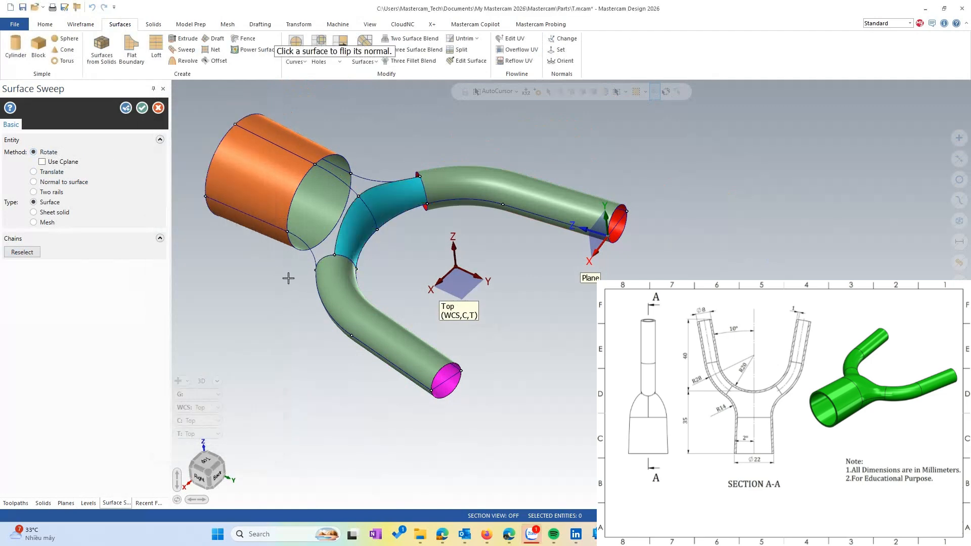
click(146, 111)
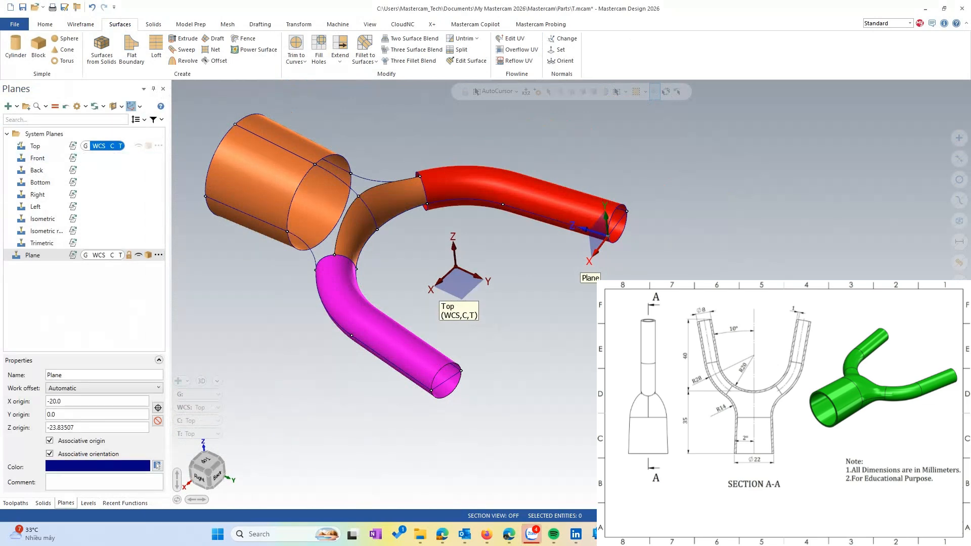
- Create a curve on the swept crotch surface's edge facing the base tube
click(257, 50)
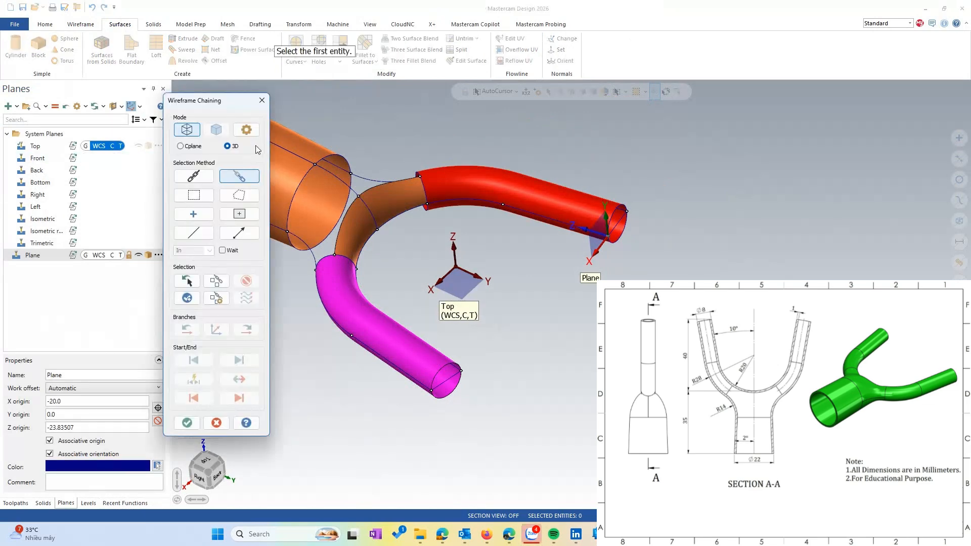
key(Escape)
click(81, 24)
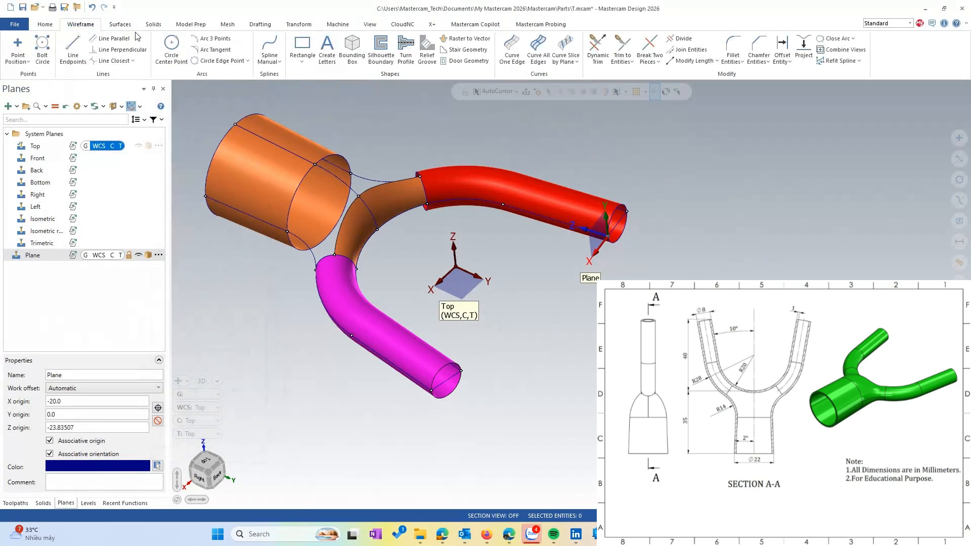
click(512, 51)
scroll(310, 206, up, 2)
click(346, 231)
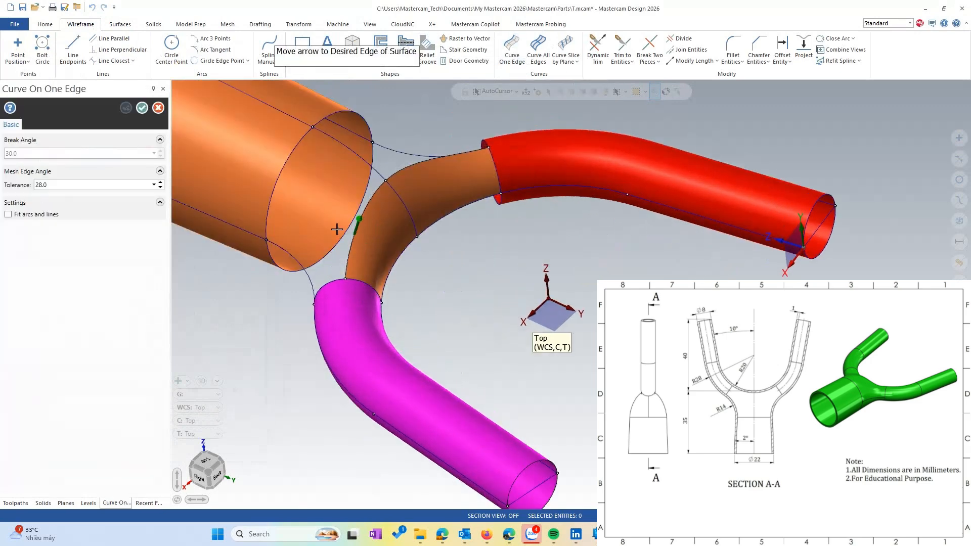
click(337, 229)
- Break the crotch surface's edge curve in two where it meets the center curve
click(650, 50)
scroll(400, 167, up, 2)
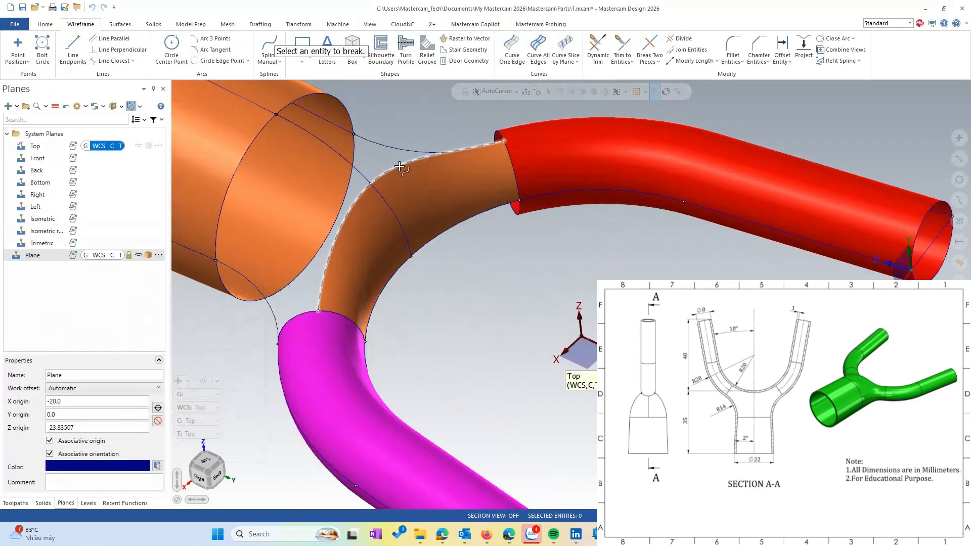
click(399, 167)
click(370, 187)
scroll(407, 221, down, 2)
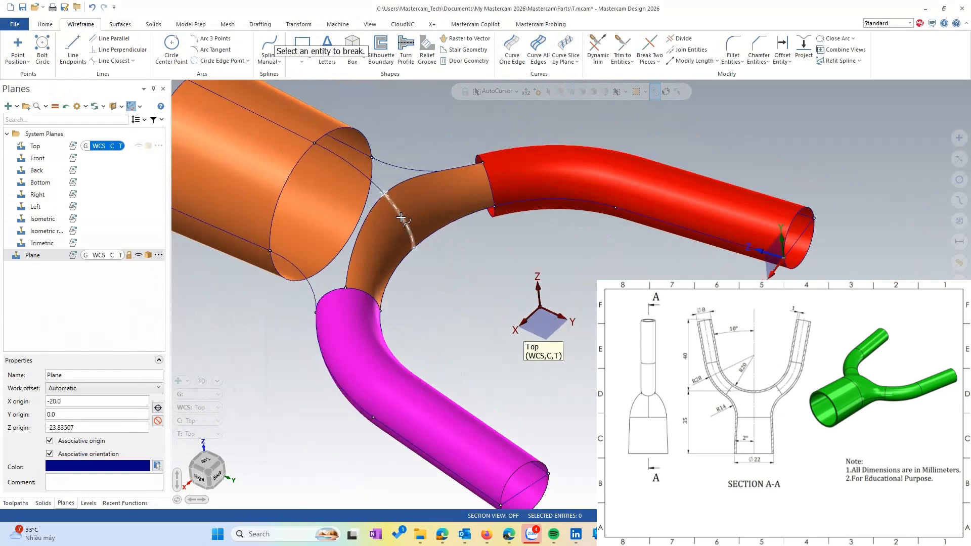
- Create a Power Surface from the closed chain of the magenta arm's side arc, base tube edge, center curve, crotch edge and arm-end edge
click(120, 25)
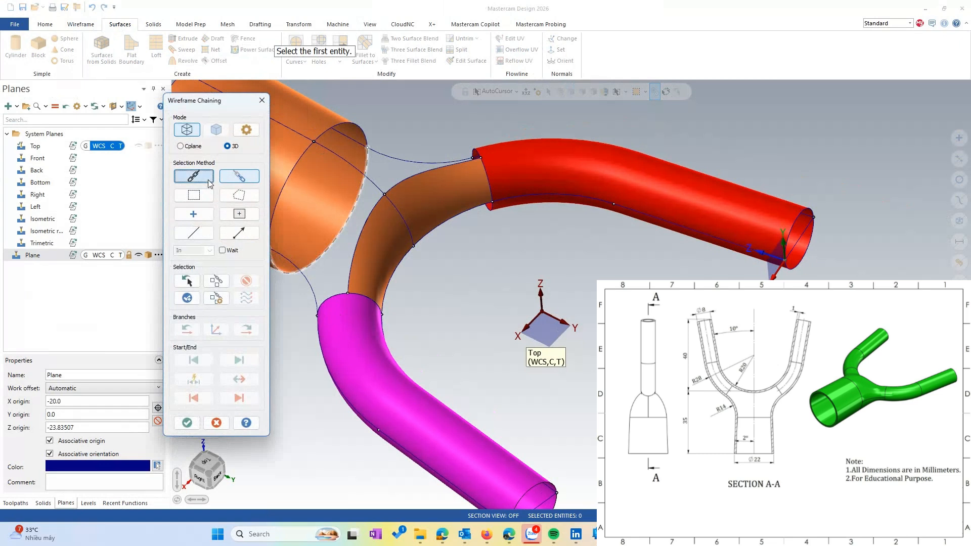
click(193, 176)
scroll(560, 315, down, 1)
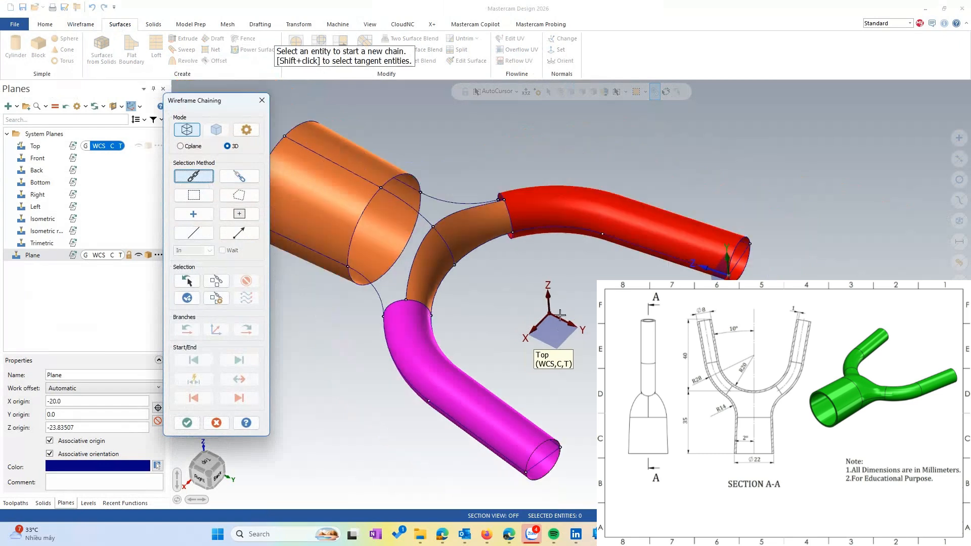
click(372, 294)
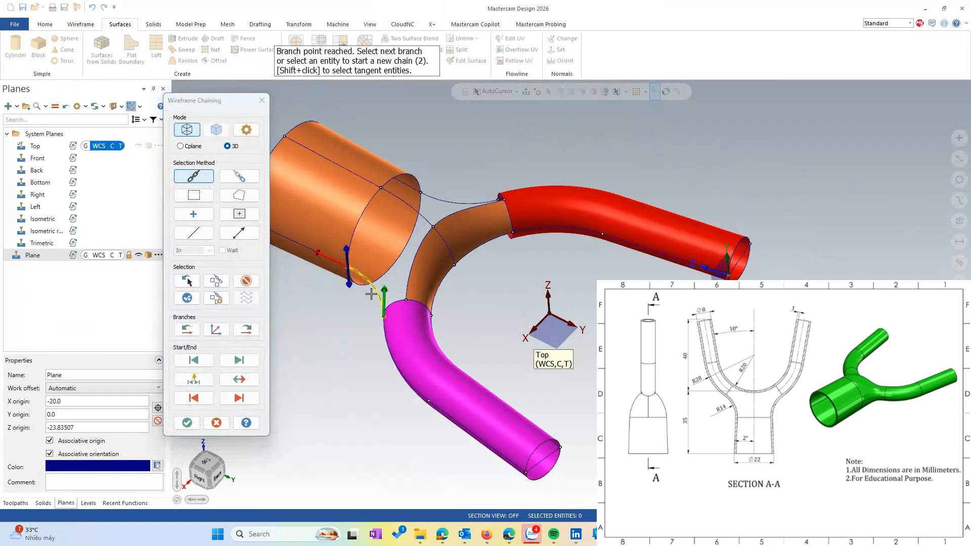
click(349, 259)
click(398, 204)
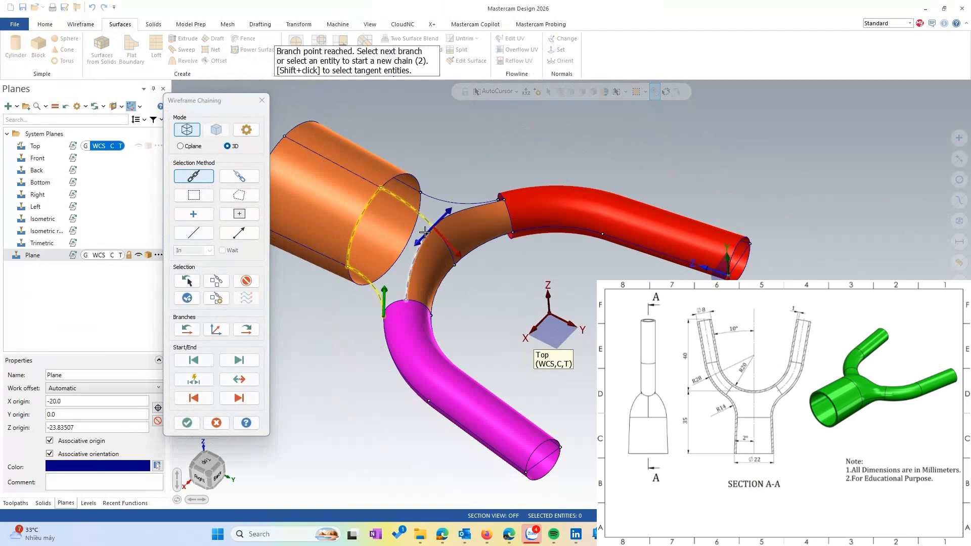
click(386, 301)
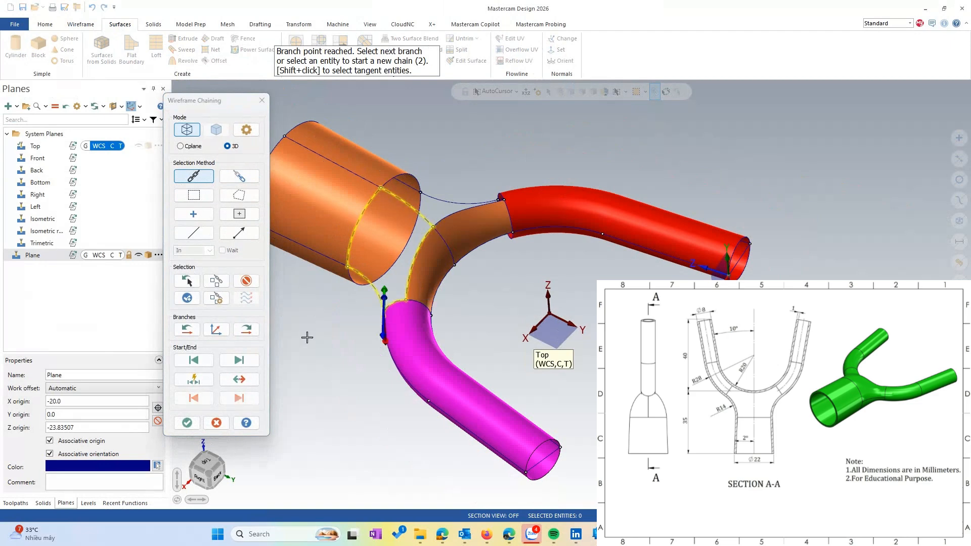
click(189, 428)
mouse_move(427, 275)
middle_down()
mouse_move(467, 262)
mouse_move(208, 132)
middle_up()
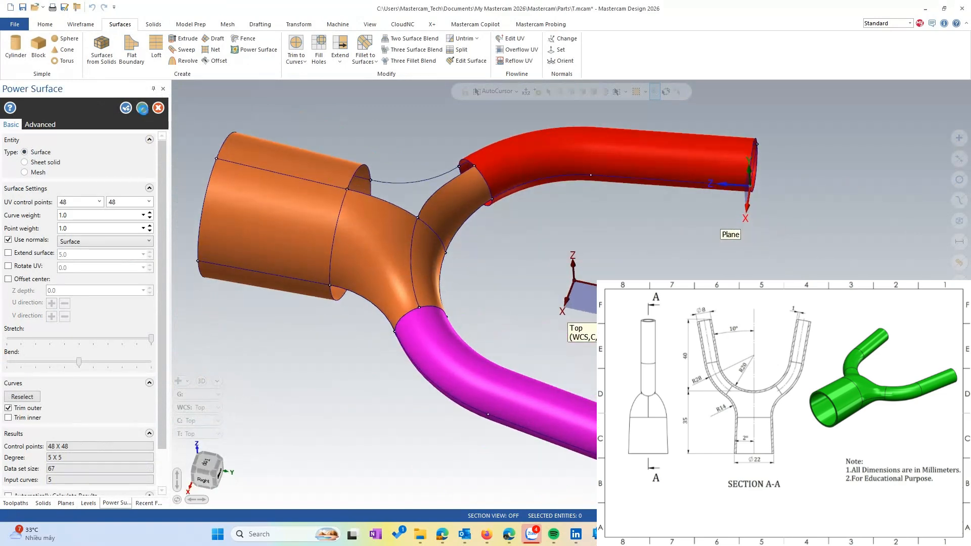
click(142, 107)
- Mirror a copy of the new junction surface about the Y axis with X offset 0.0 in the top plane
scroll(362, 240, down, 1)
middle_drag(361, 241, 362, 260)
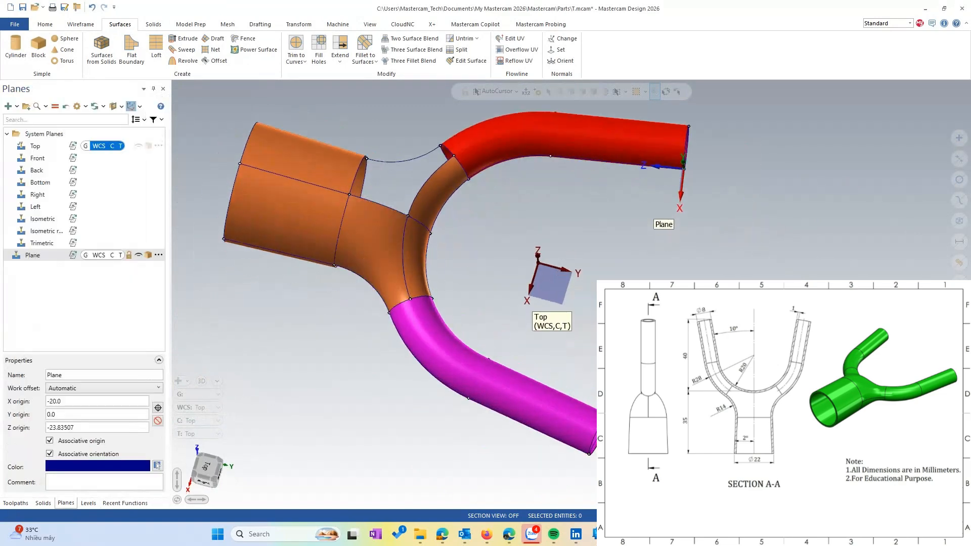
scroll(362, 239, up, 2)
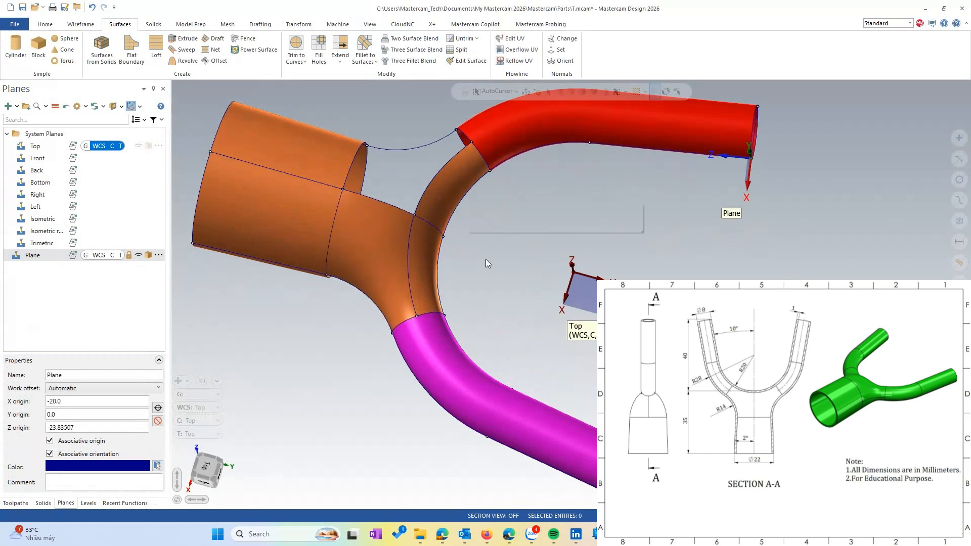
right_click(467, 237)
click(473, 292)
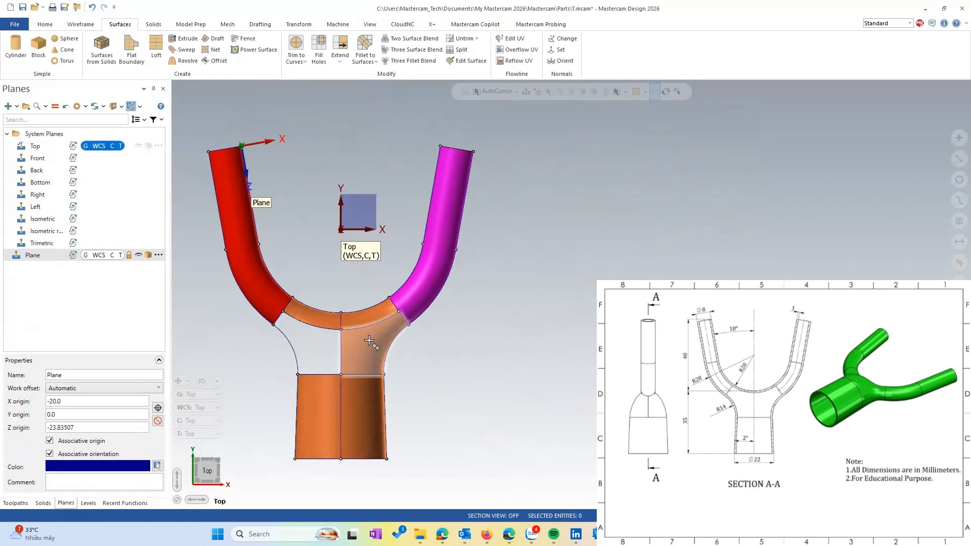
click(369, 341)
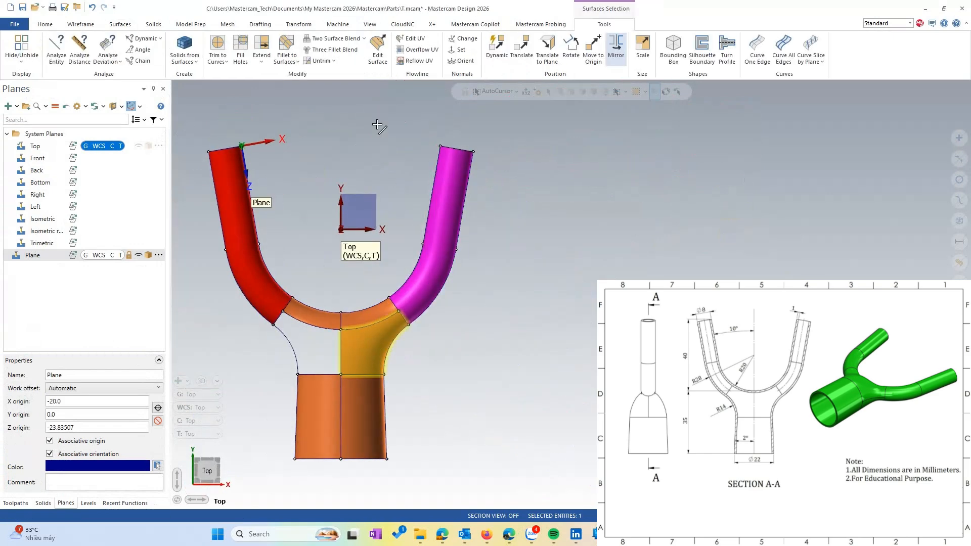
click(614, 50)
middle_drag(346, 354, 93, 95)
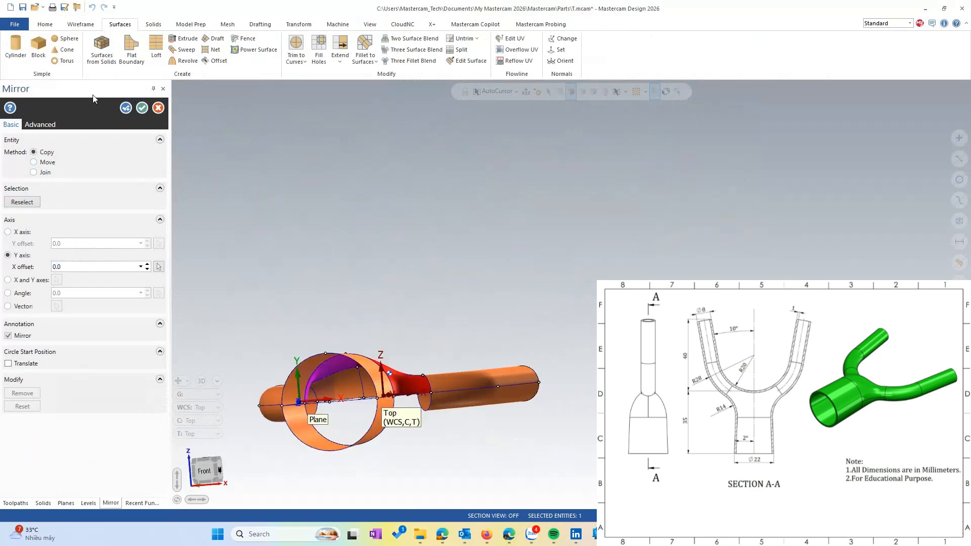
click(125, 107)
- Mirror copies of both upper junction surfaces and the swept crotch surface about the X axis with Y offset 0.0 in the right plane
middle_drag(308, 385, 399, 241)
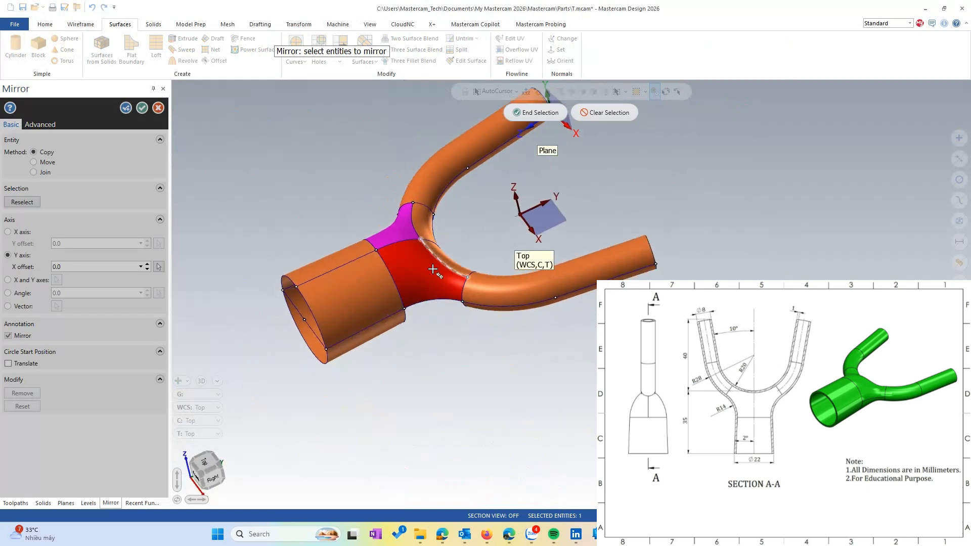
scroll(399, 240, up, 3)
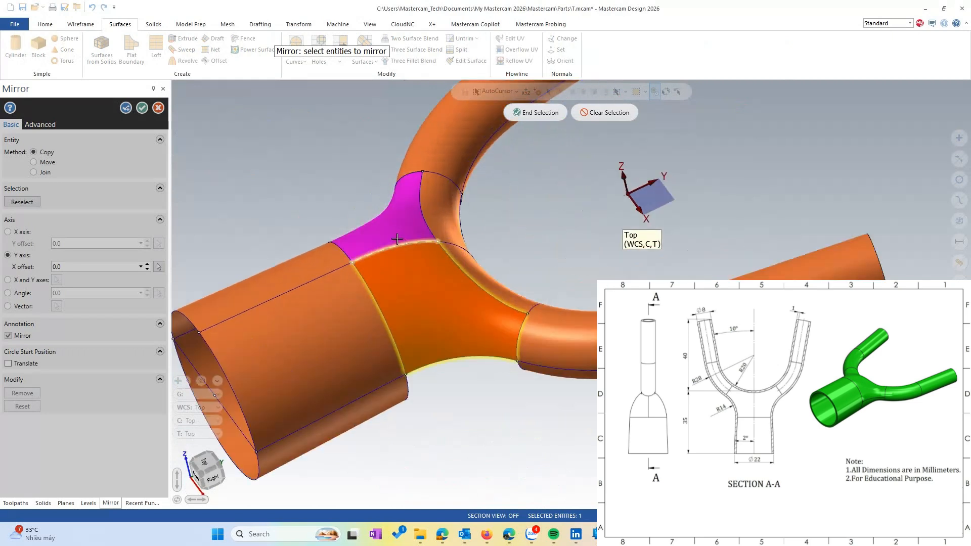
click(399, 223)
click(438, 210)
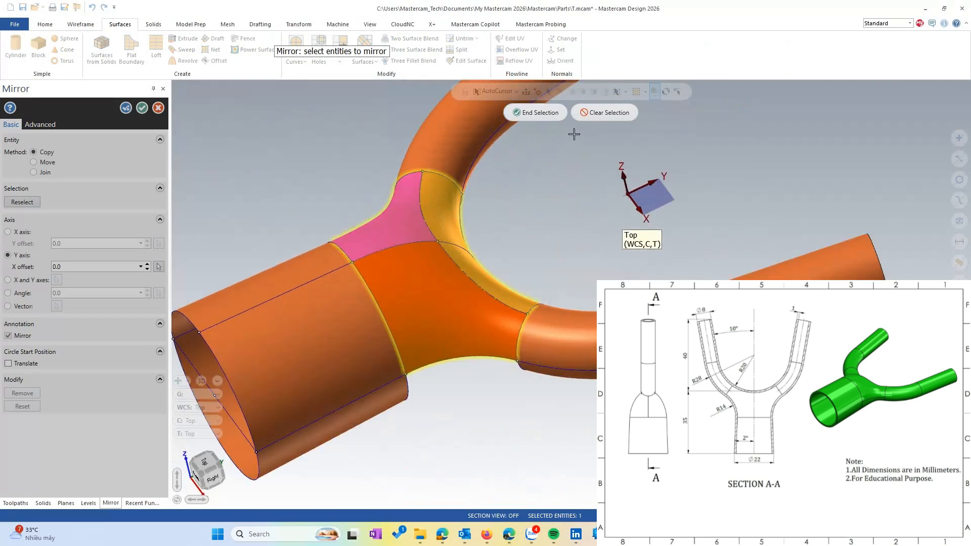
click(546, 115)
scroll(426, 258, down, 2)
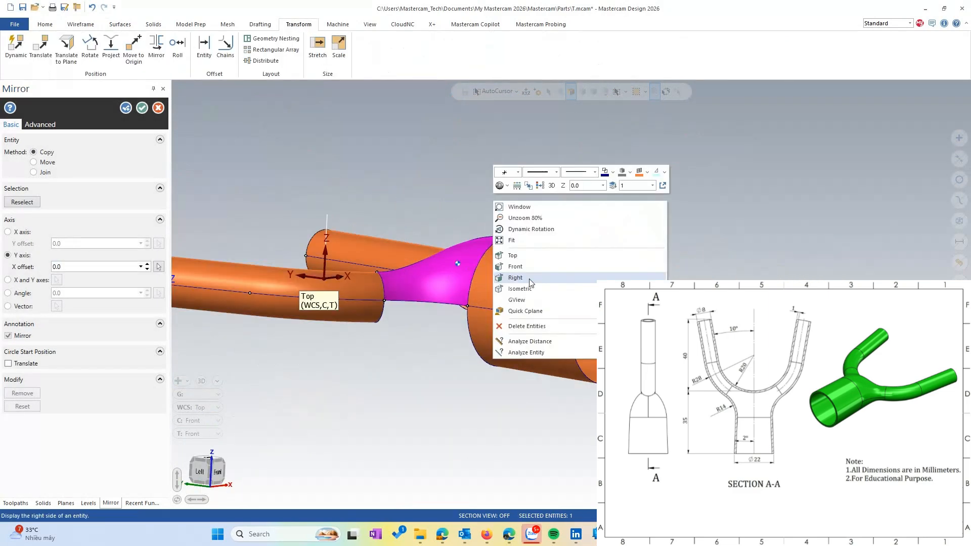
click(529, 281)
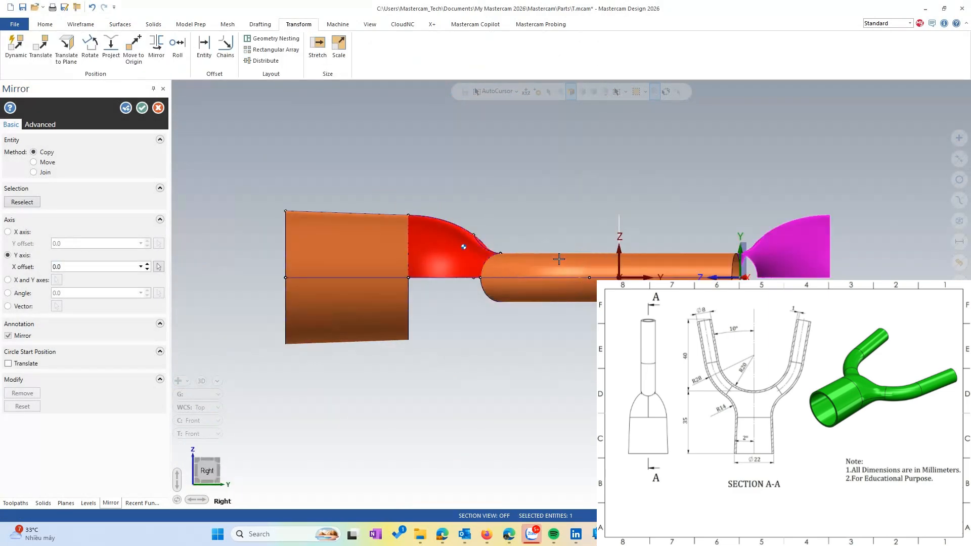
click(8, 232)
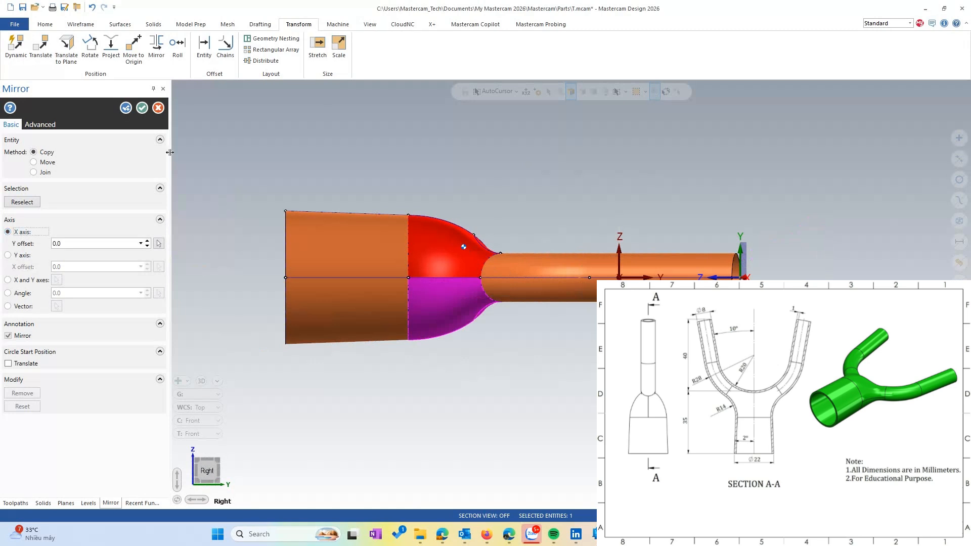
click(142, 108)
- Clear the mirror result colors from the surfaces and show the model in the isometric view
click(416, 154)
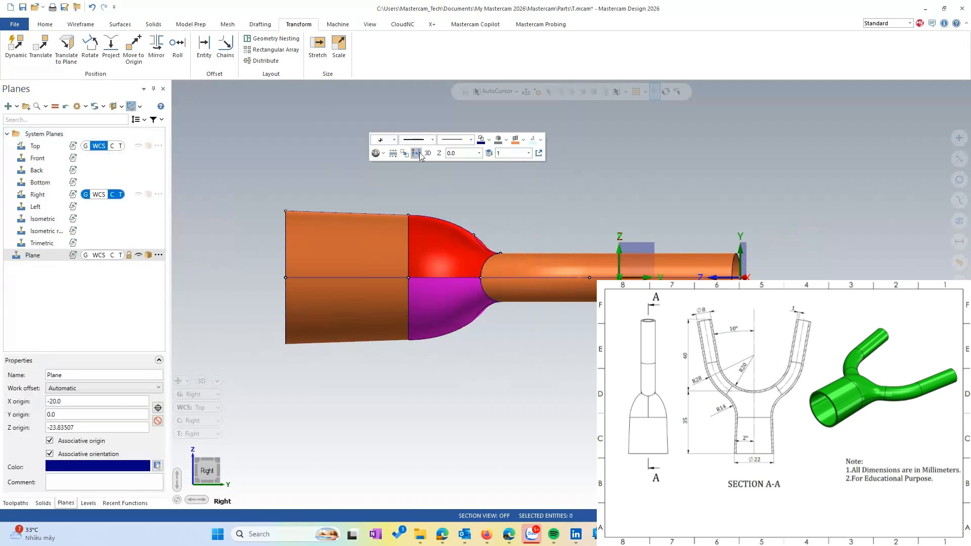
right_click(521, 191)
click(527, 278)
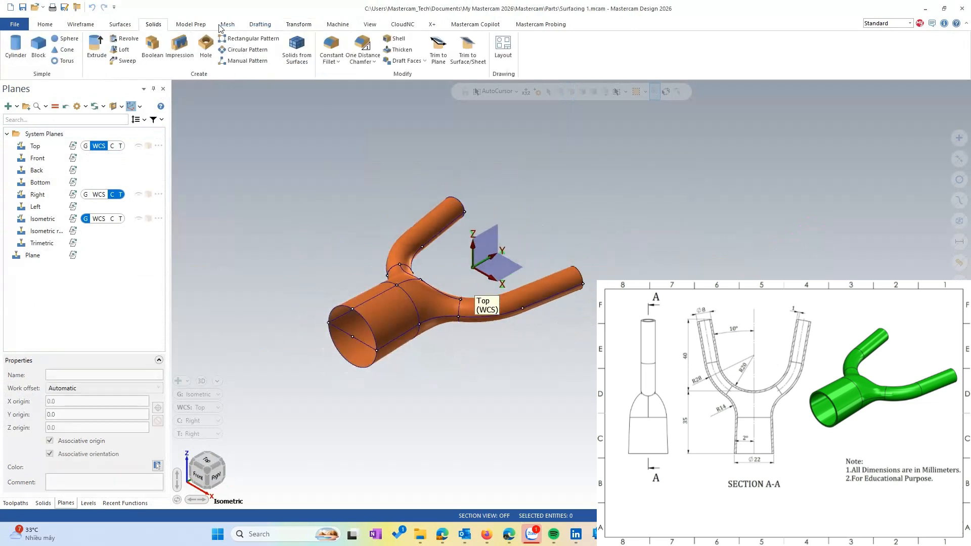
- Stitch all the fitting's surfaces into a solid body with tolerance 0.075, deleting the original surfaces
click(297, 50)
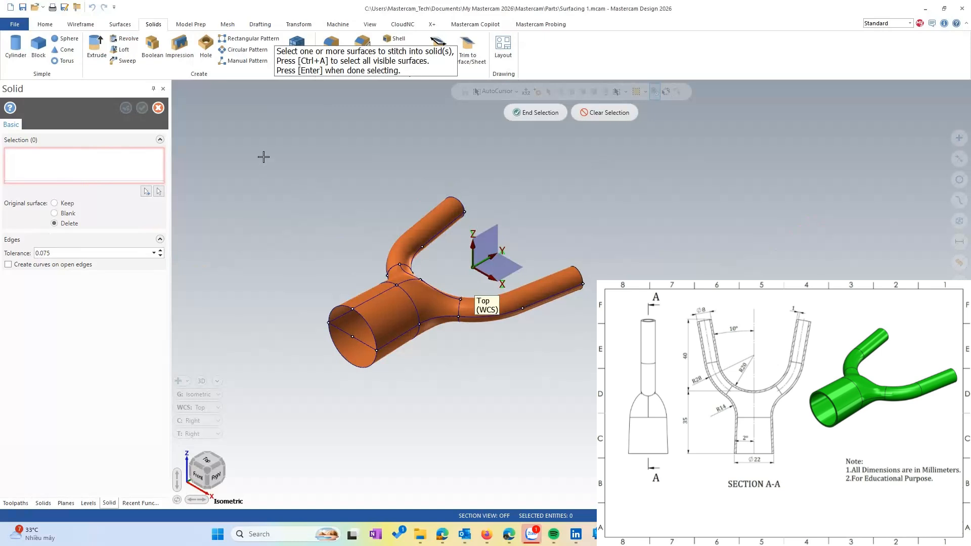
drag(264, 157, 610, 406)
click(547, 111)
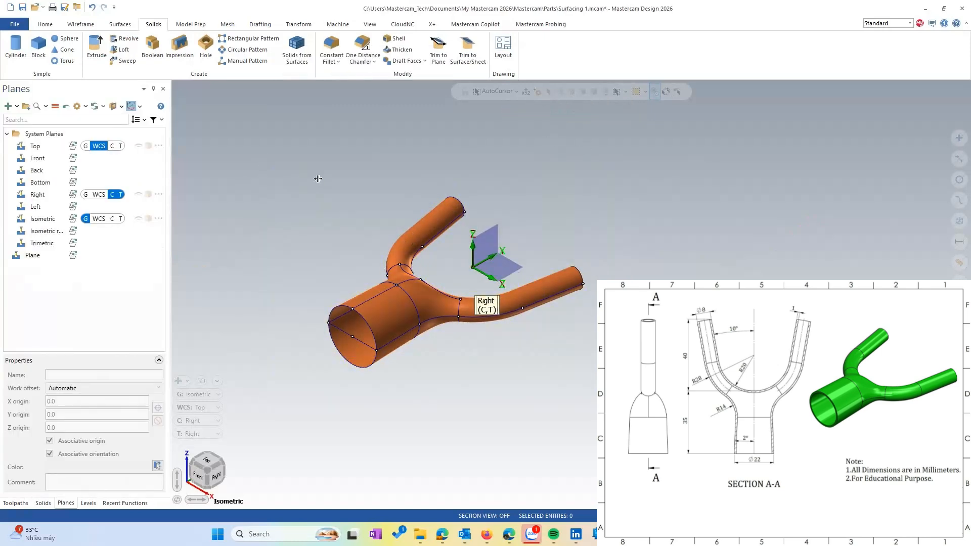
- Thicken the stitched Y-shaped fitting in Direction 1 with a wall thickness of 1.0
click(401, 49)
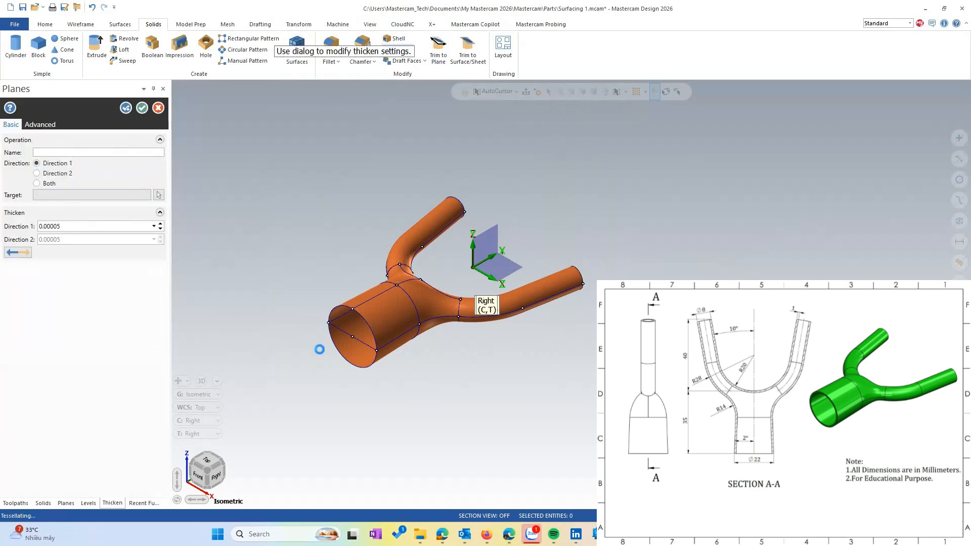
scroll(406, 318, up, 7)
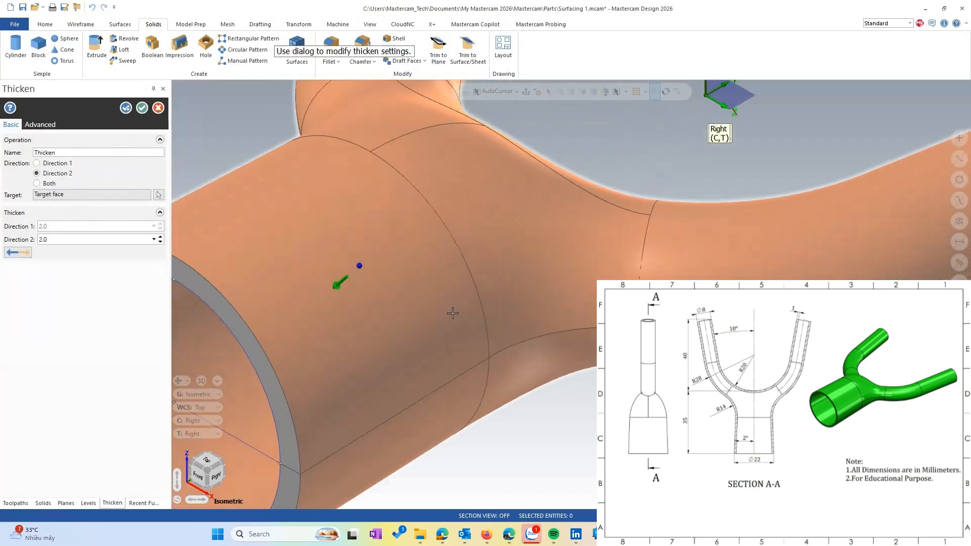
scroll(453, 314, down, 2)
click(57, 163)
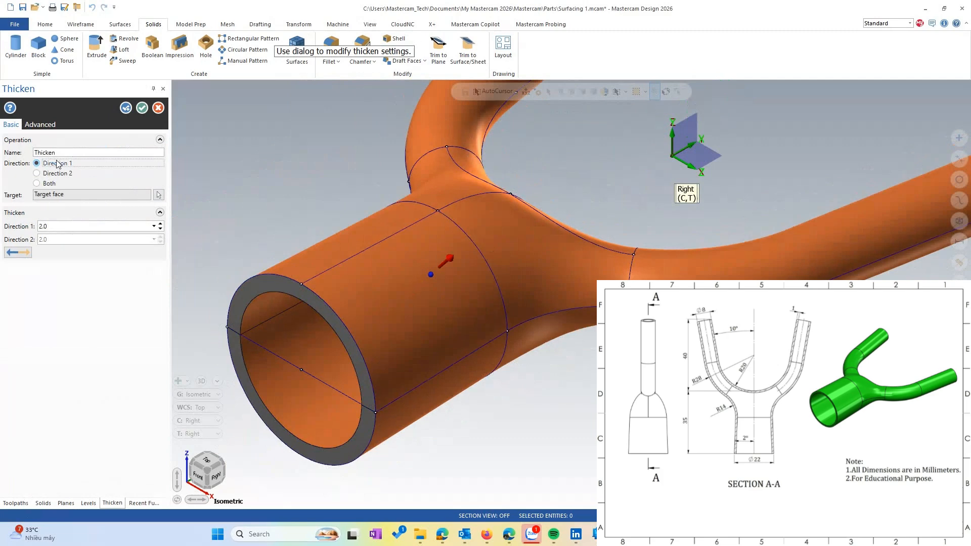
middle_drag(435, 261, 456, 278)
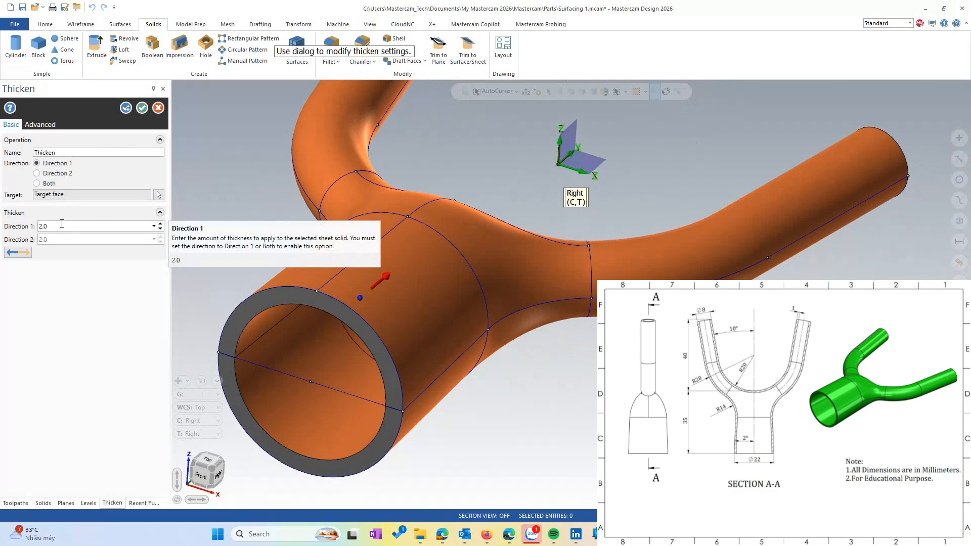
text(1)
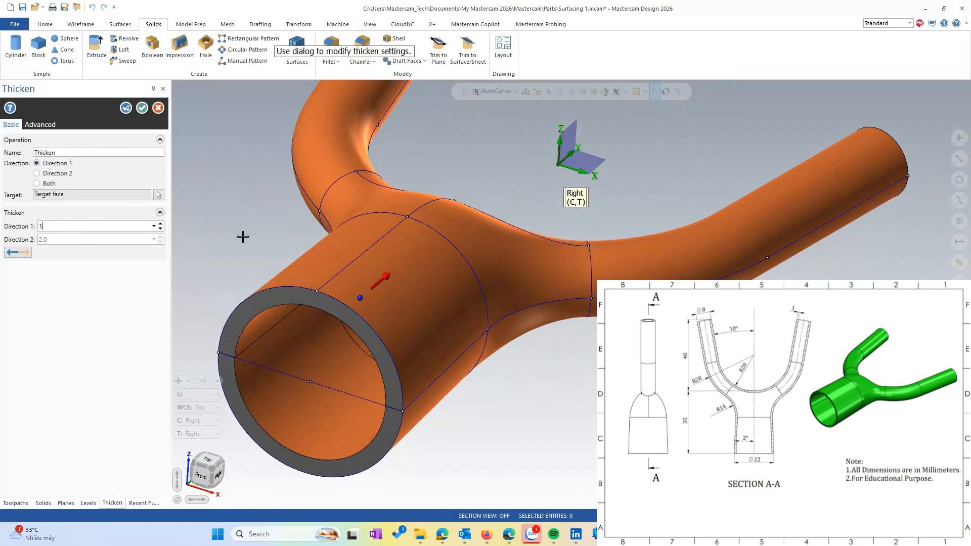
key(Return)
scroll(416, 327, down, 1)
middle_drag(416, 327, 334, 303)
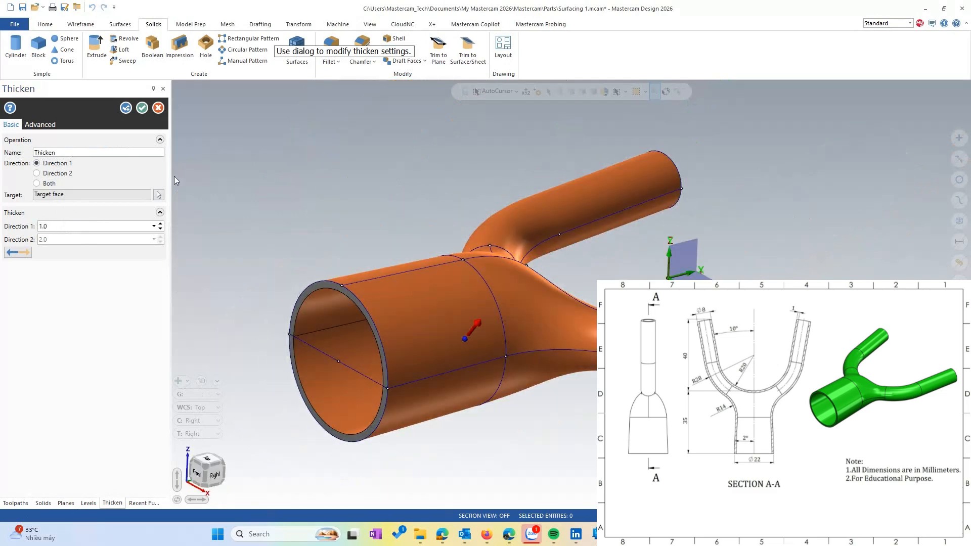
click(142, 109)
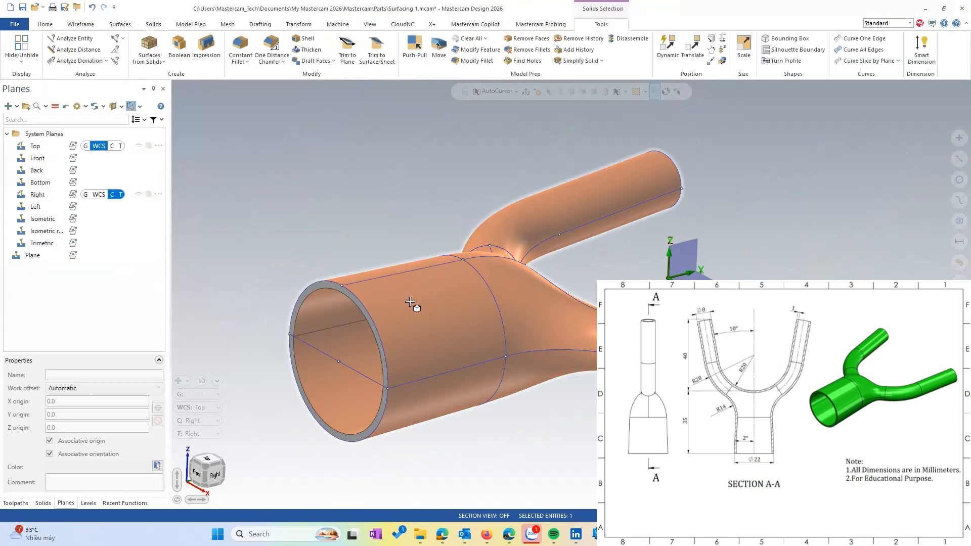
- Hide the construction wireframe and points, keeping only the thickened fitting solid displayed
key(Escape)
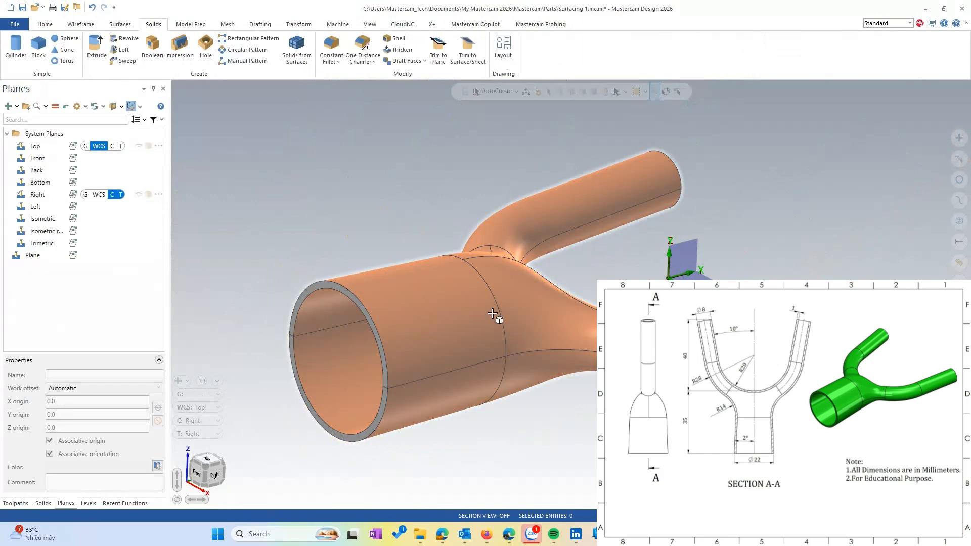
middle_drag(495, 318, 559, 427)
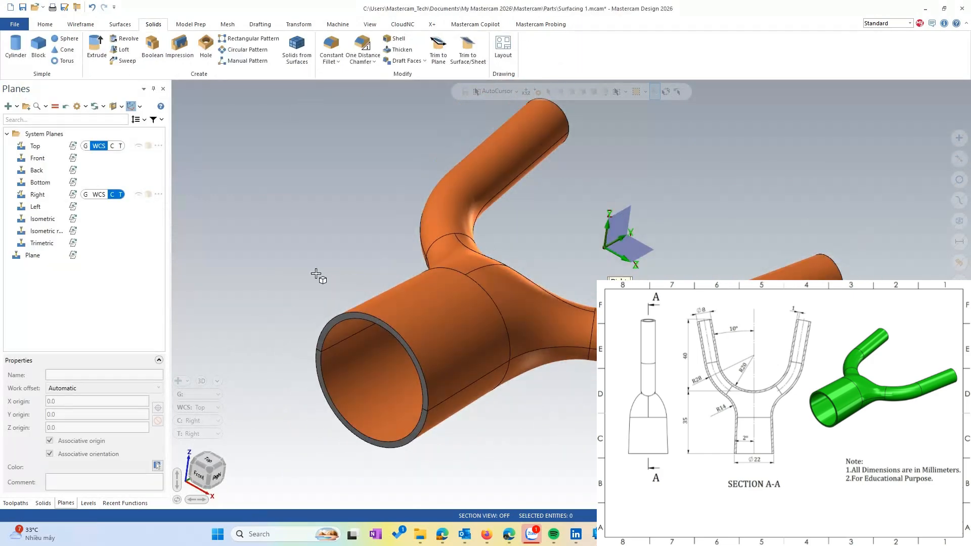